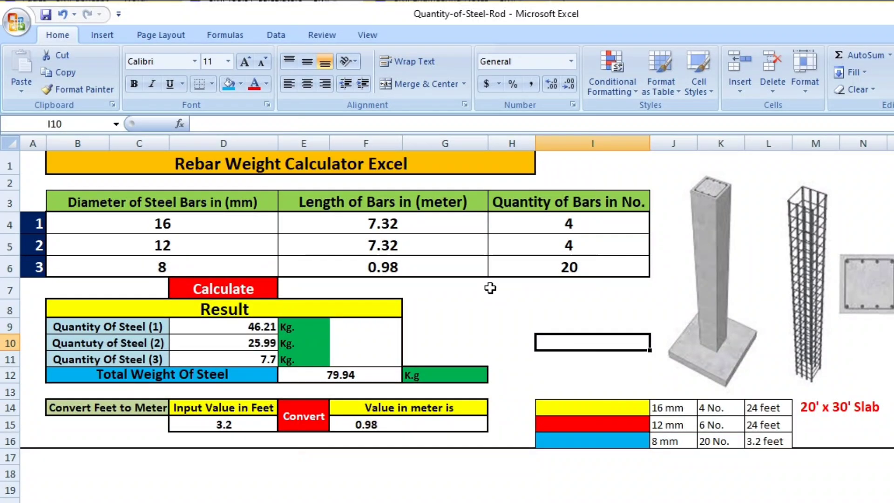
Select the Rebar Weight Calculator title and review the surrounding cells
left_click(477, 307)
left_click(565, 329)
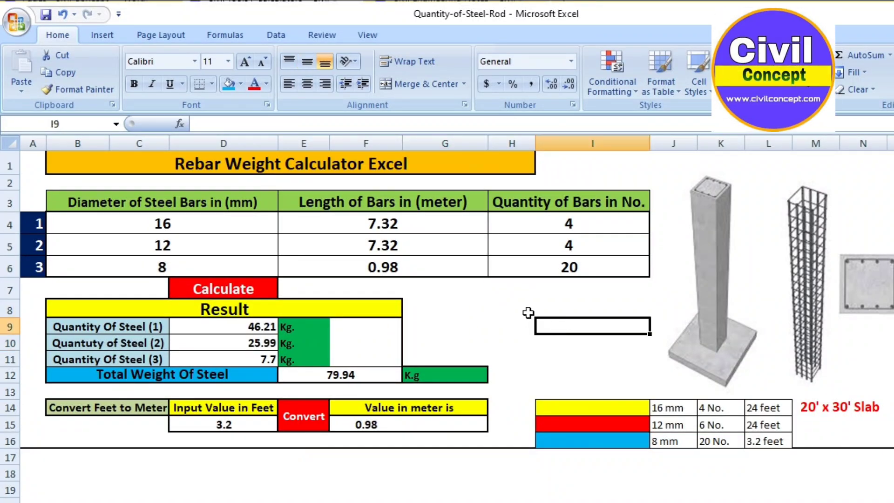
left_click(526, 305)
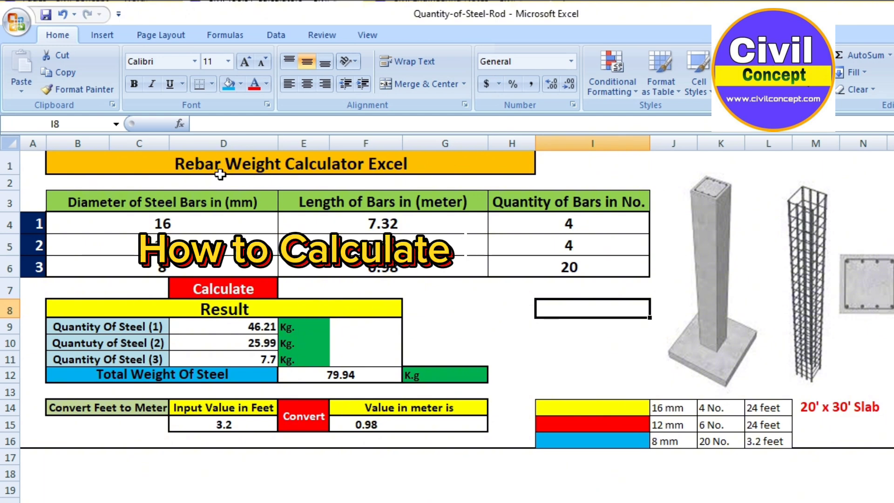
left_click(321, 164)
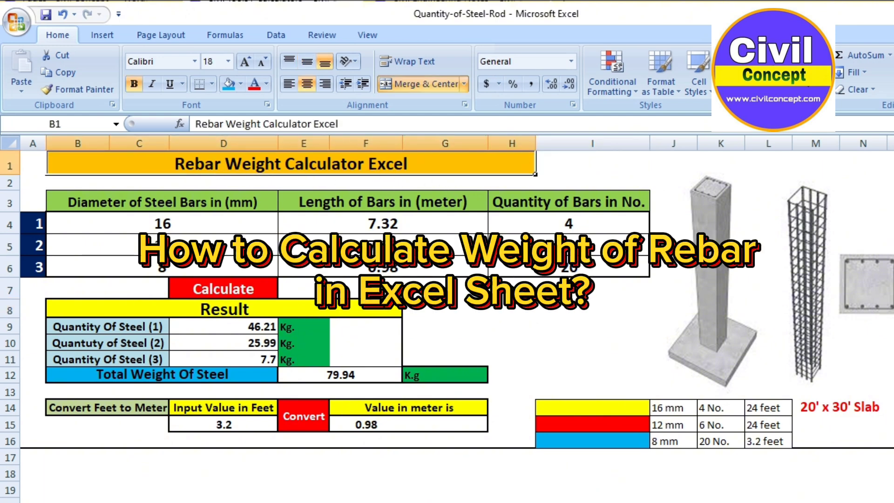
left_click(513, 329)
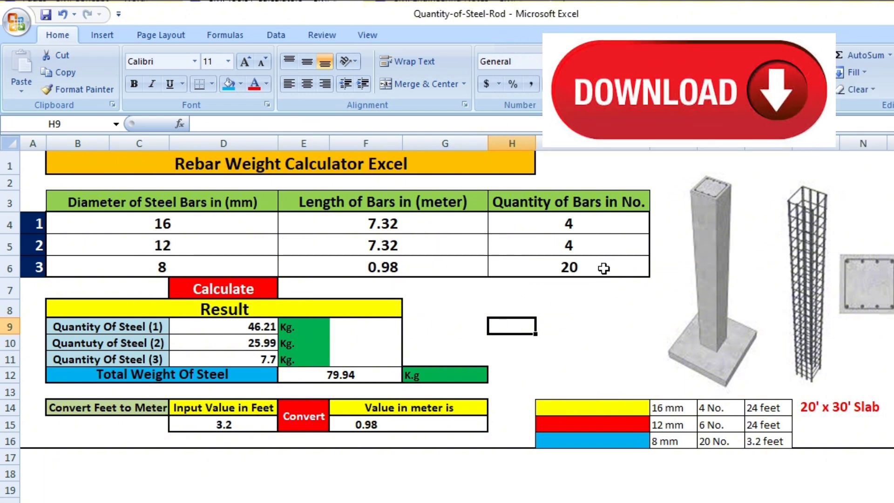
left_click(567, 305)
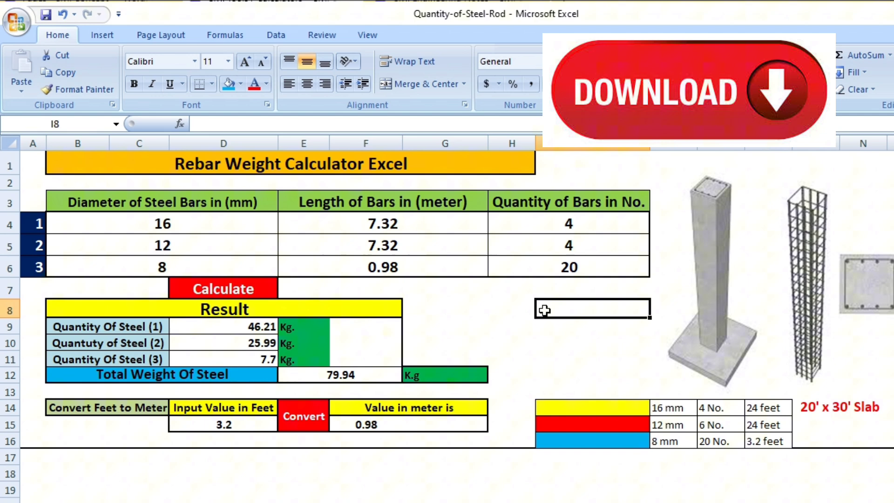
left_click(508, 314)
left_click(544, 329)
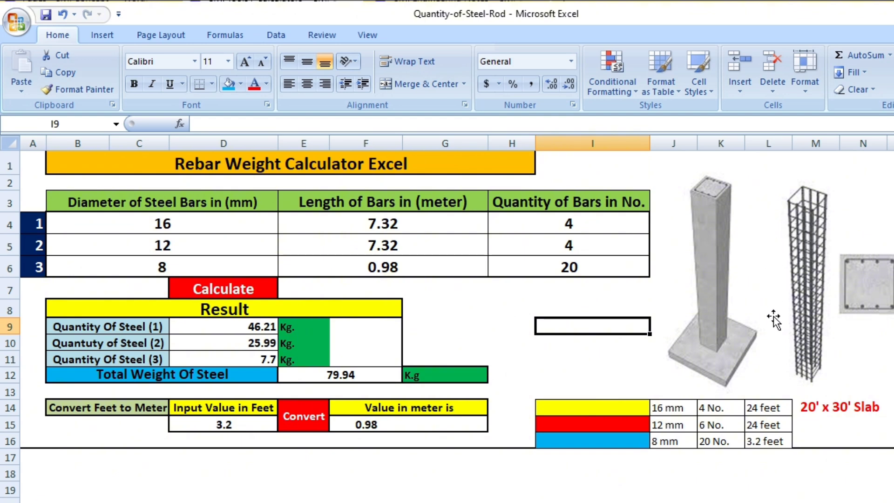
Point out the 16 mm, 12 mm and 8 mm bar diameters in the reference table
left_click(676, 404)
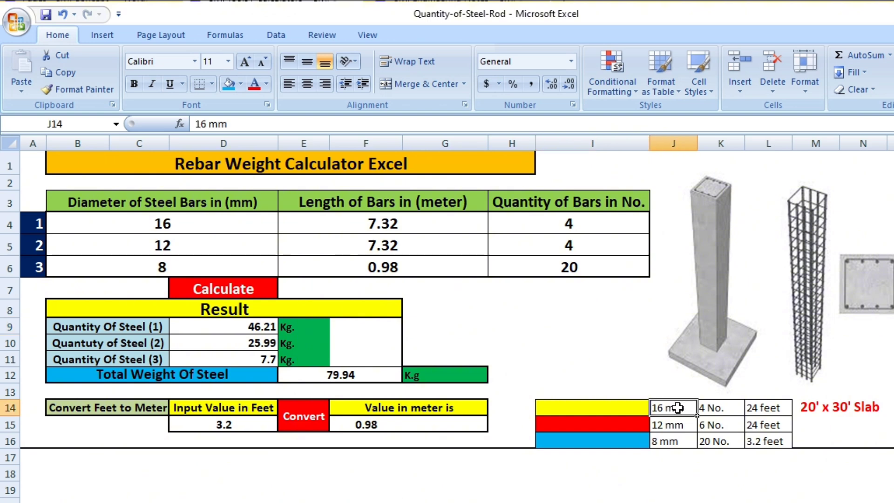
left_click(675, 426)
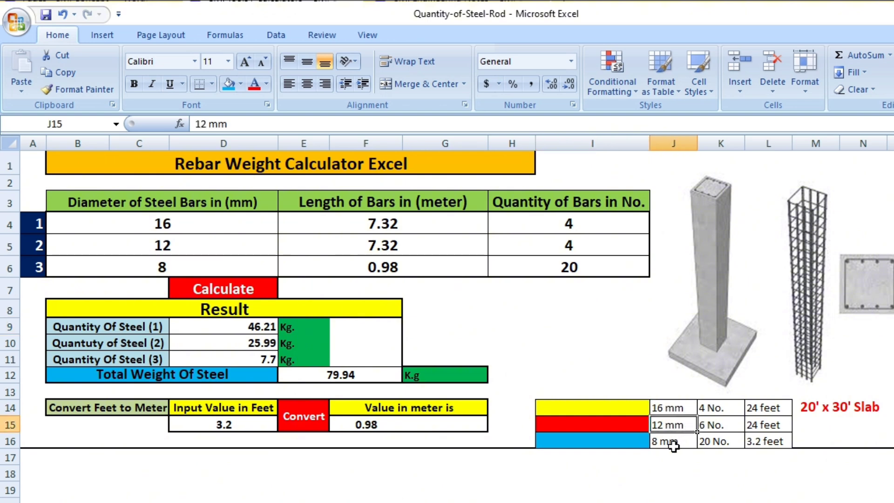
left_click(674, 445)
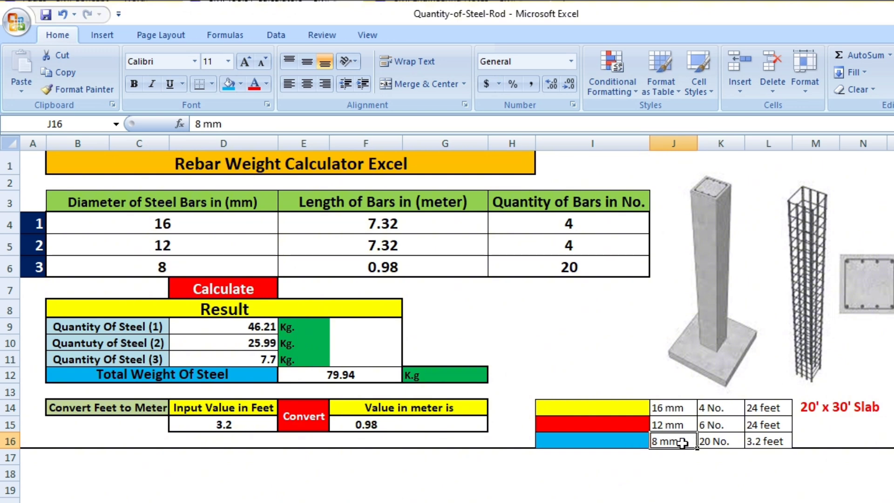
left_click(633, 444)
left_click(689, 443)
Review the 16 mm reference row: 4 No. bars, 24 feet long
left_click(679, 385)
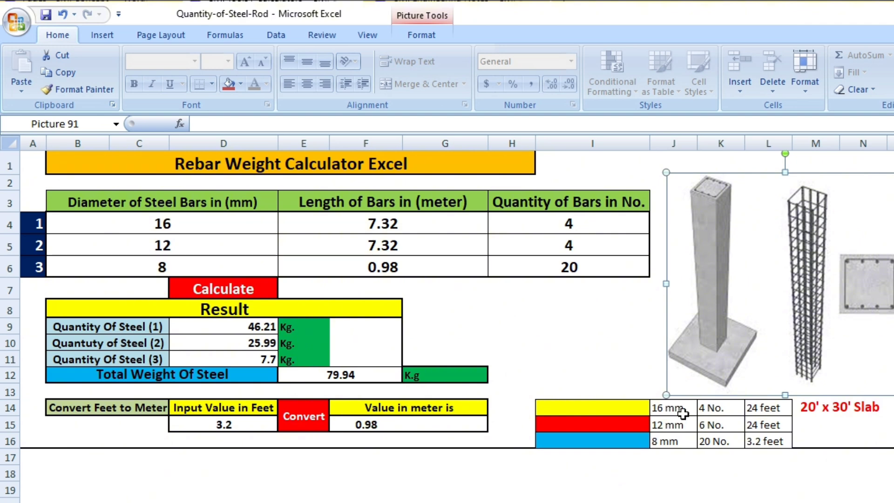
left_click(682, 411)
left_click(715, 410)
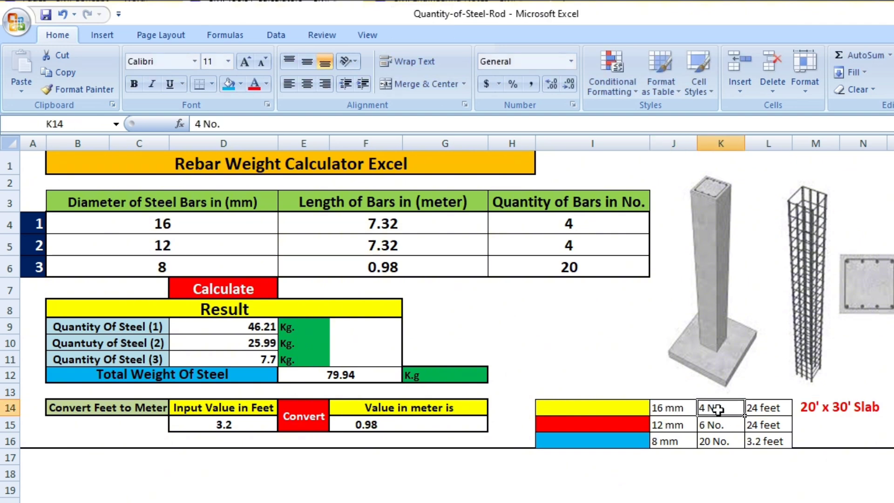
left_click(763, 409)
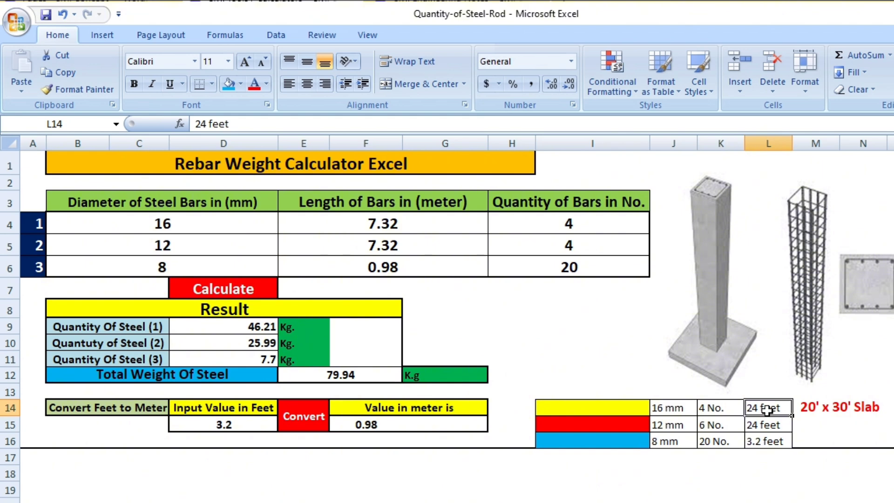
Review the 12 mm (6 No., 24 ft) and 8 mm (20 No., 3.2 ft) reference rows
left_click(674, 426)
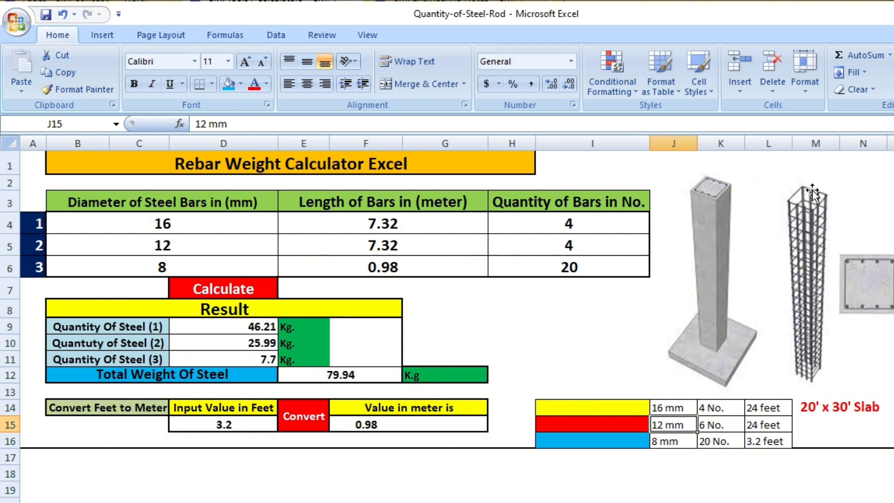
left_click(726, 423)
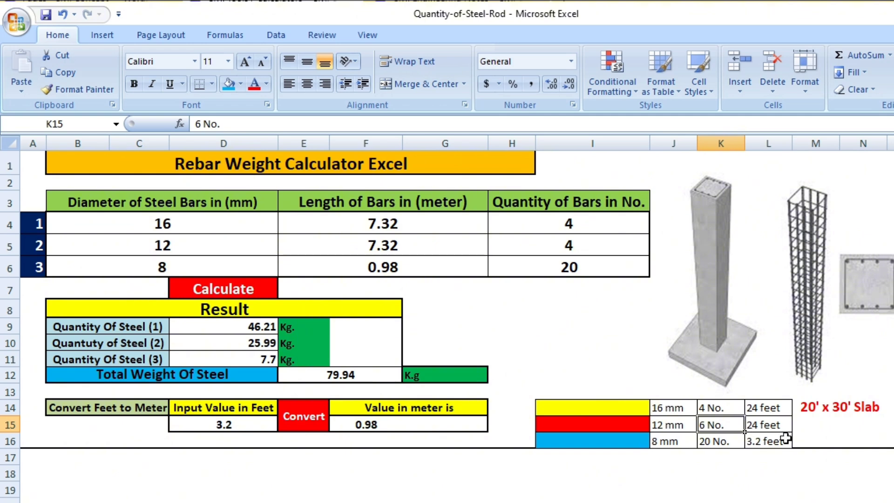
left_click(776, 425)
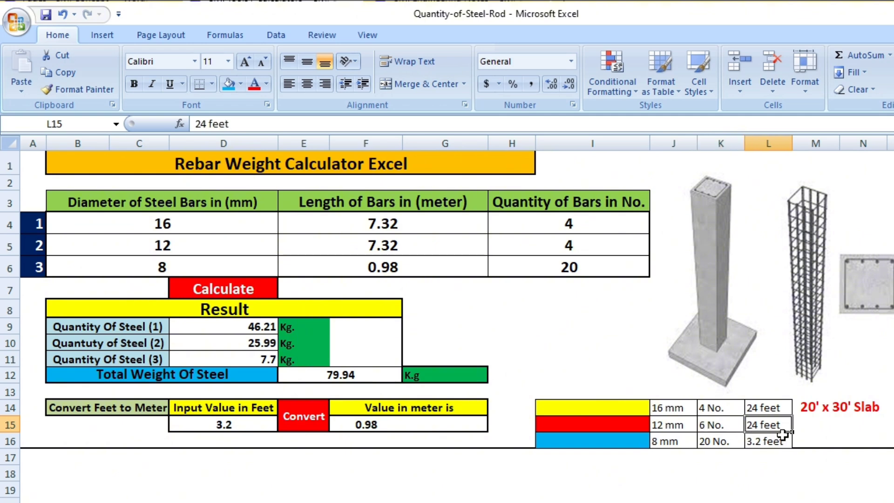
left_click(681, 442)
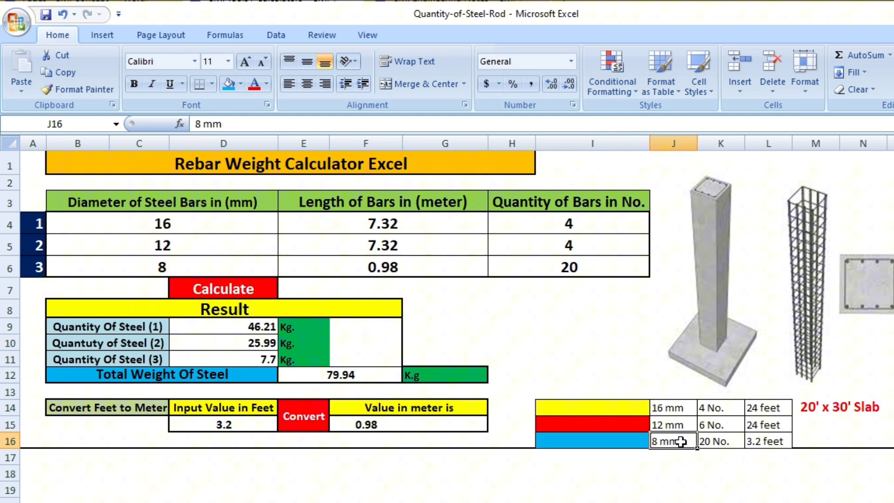
left_click(734, 444)
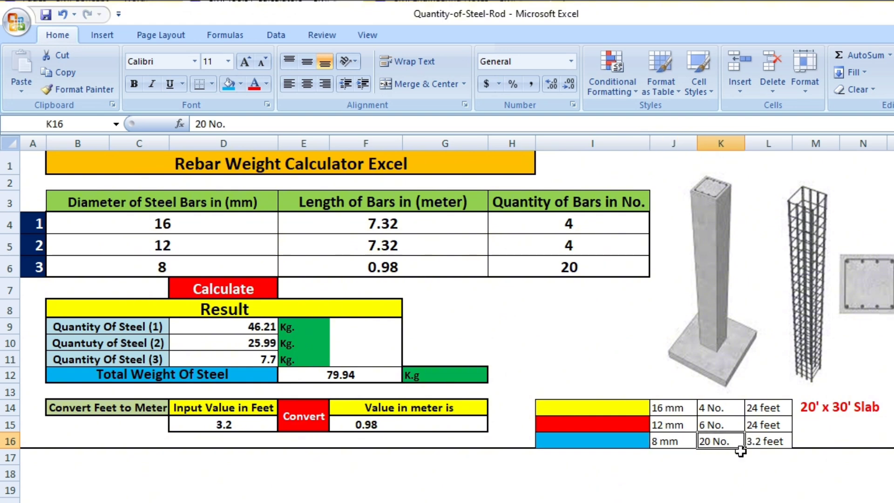
left_click(773, 443)
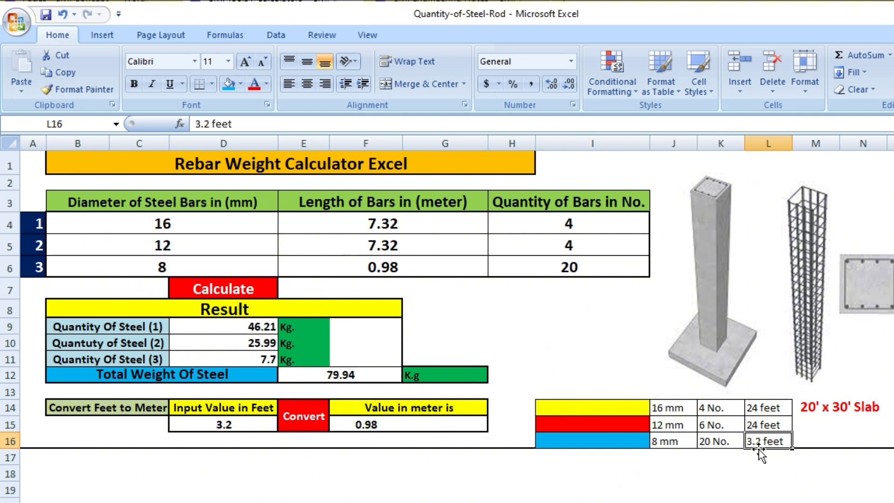
Clear the 20' x 30' Slab label and select the slab bar table J14:L16
left_click(667, 408)
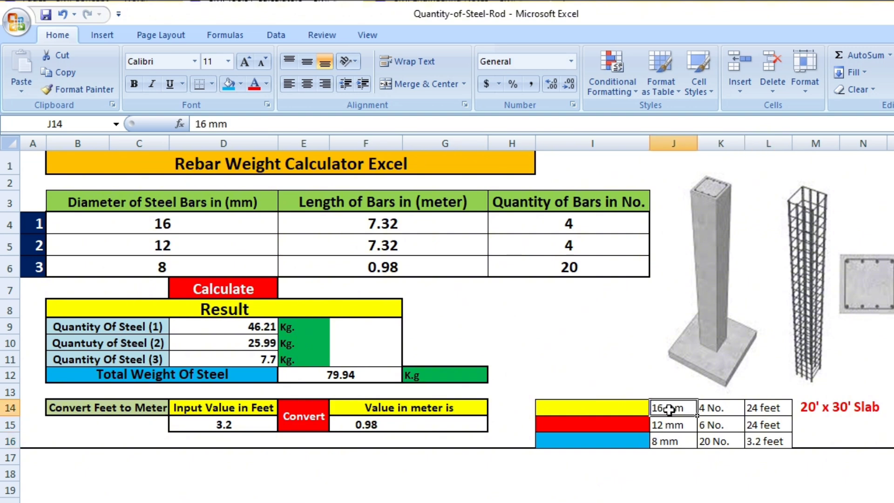
left_click_drag(669, 408, 775, 442)
left_click(841, 437)
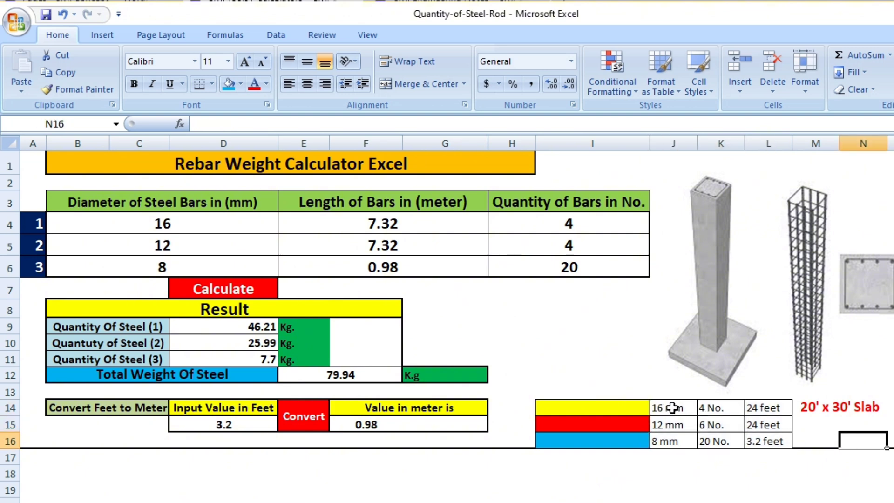
left_click_drag(672, 408, 764, 440)
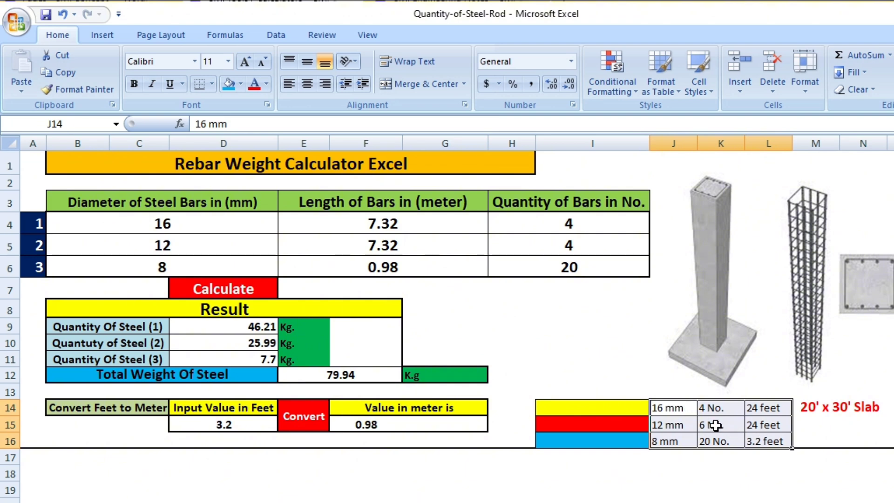
left_click(845, 412)
key("BackSpace")
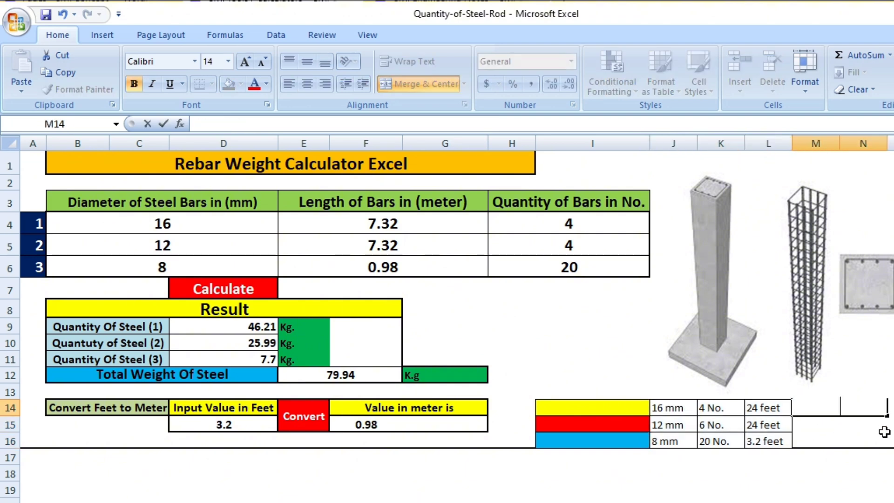
left_click(859, 426)
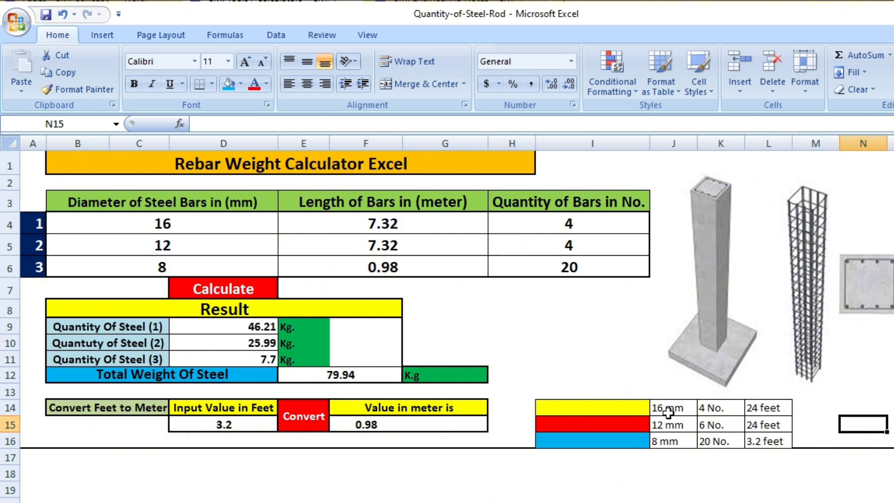
left_click_drag(667, 410, 790, 441)
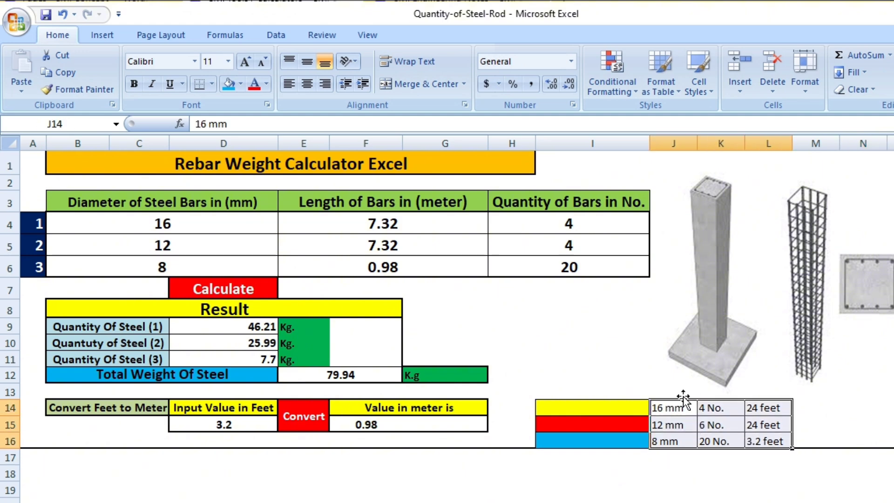
left_click(807, 418)
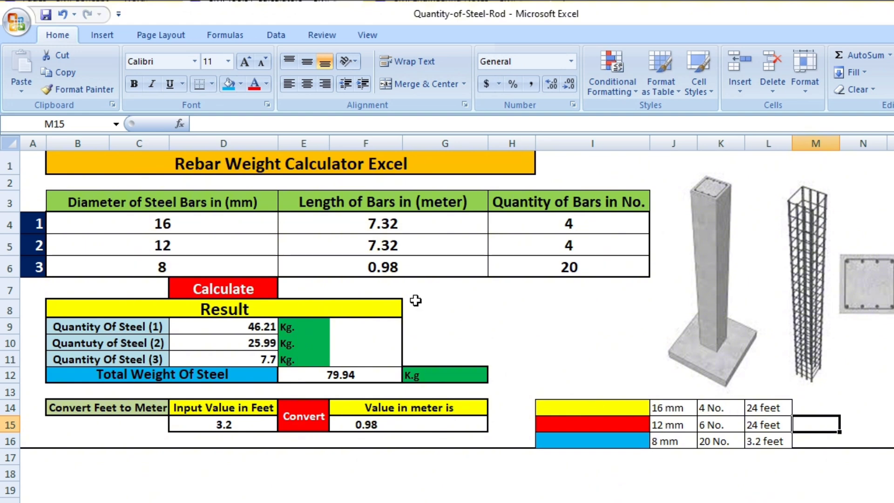
Test the first bar's diameter dropdown by switching it to 20, then back to 16
left_click(213, 226)
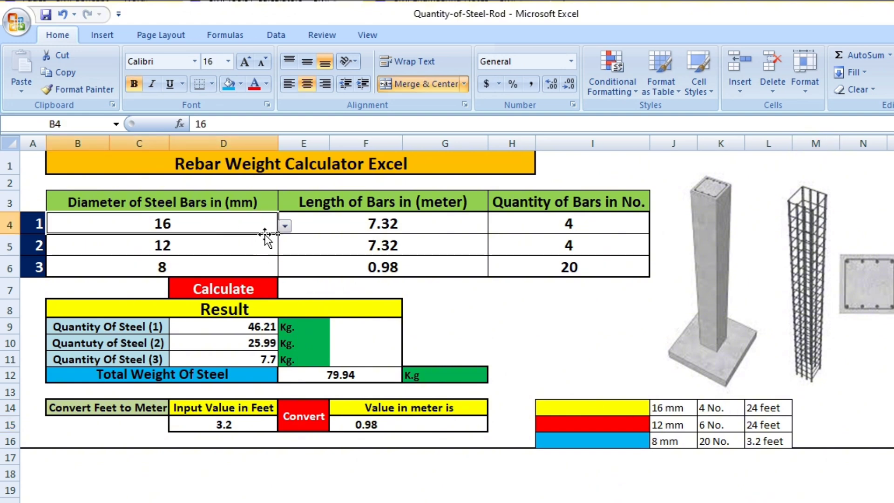
left_click(194, 246)
left_click(191, 268)
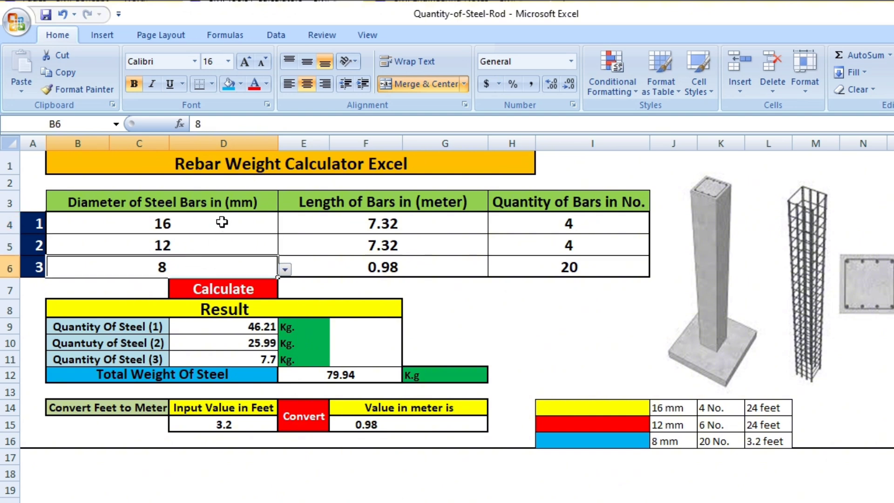
left_click(222, 222)
left_click(285, 225)
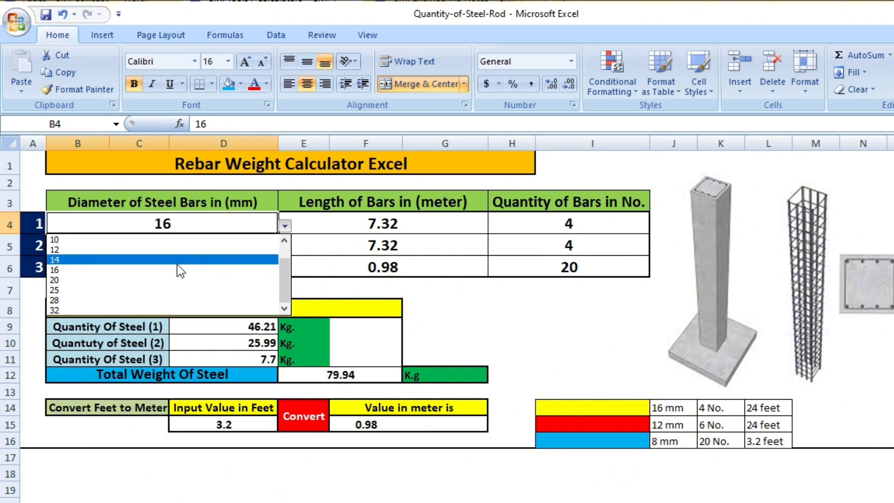
left_click(183, 280)
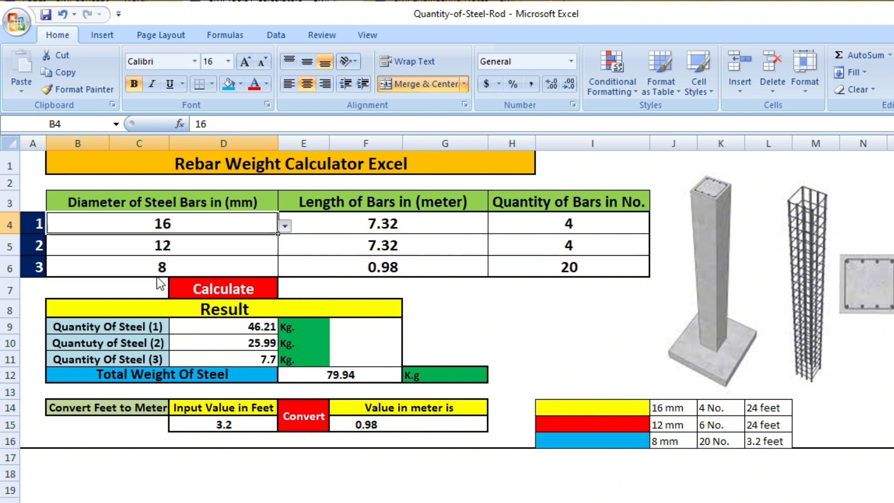
left_click(284, 226)
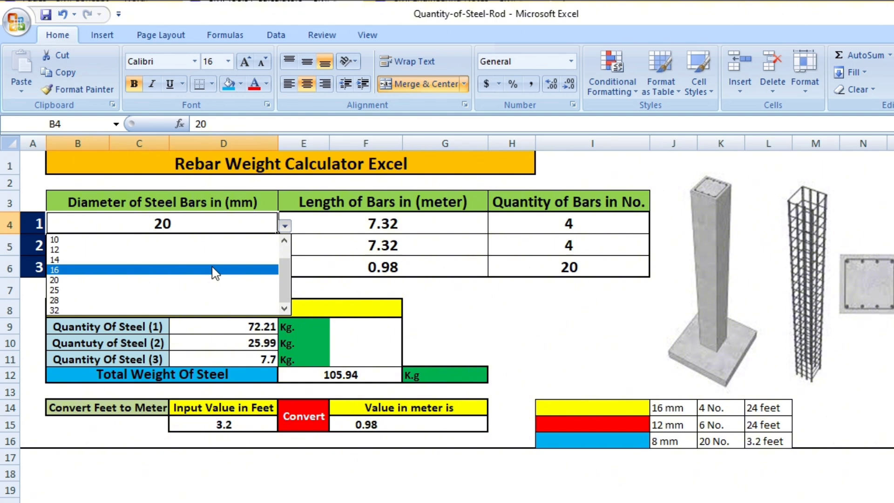
left_click(164, 270)
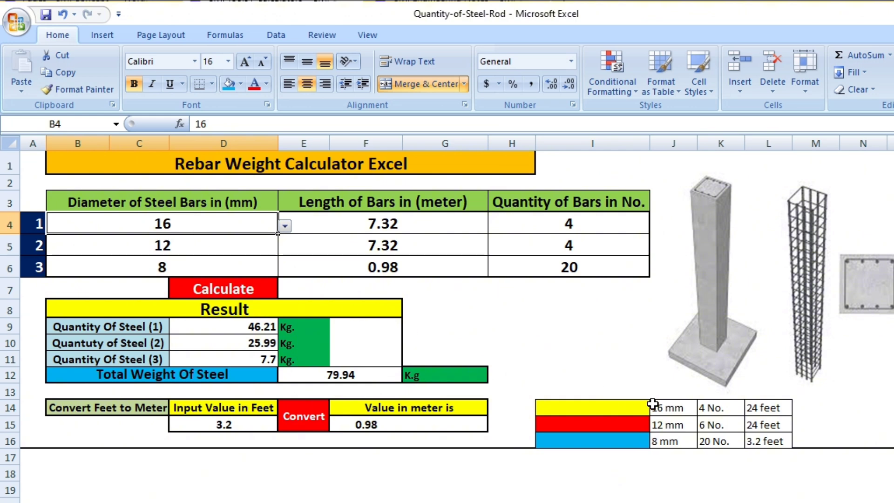
Compare the 16, 12 and 8 mm reference entries, leaving the second bar's diameter unchanged
left_click(683, 414)
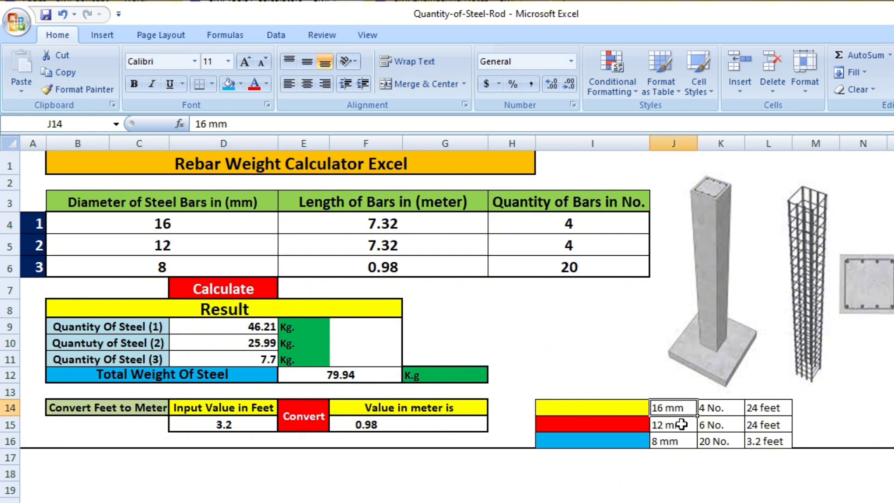
left_click(676, 426)
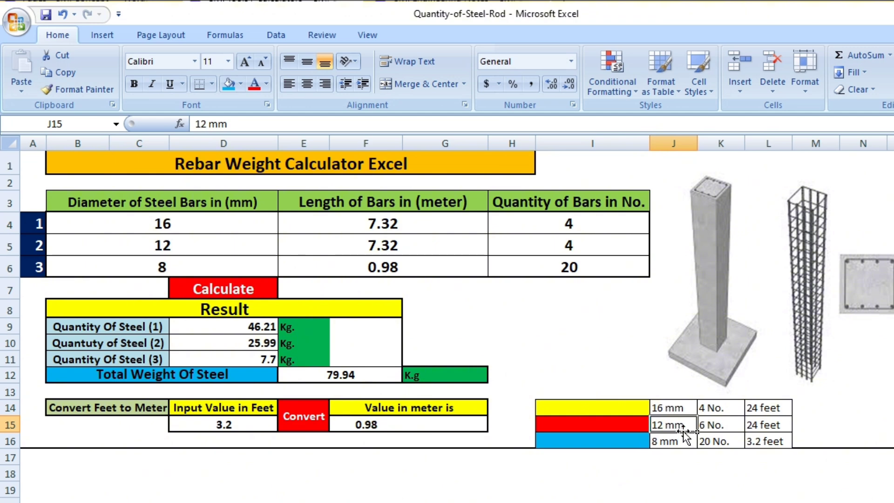
left_click(671, 442)
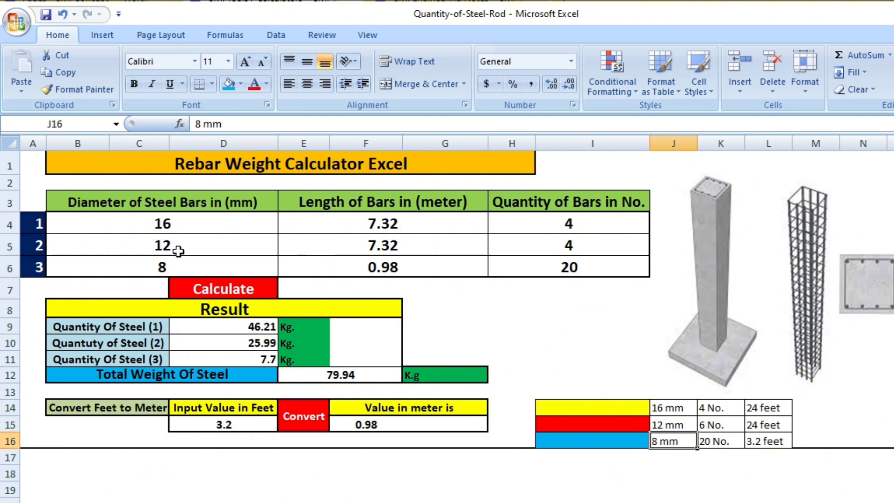
left_click(200, 249)
left_click(285, 247)
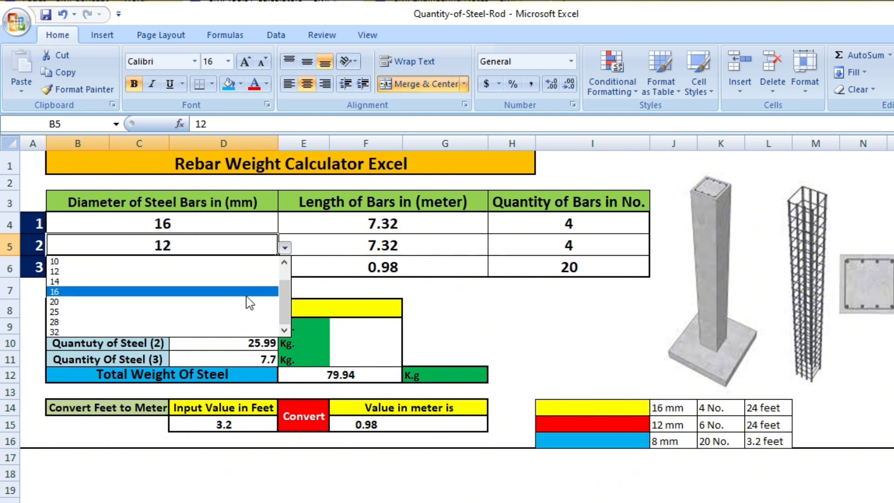
key("Escape")
Leave the third bar's diameter unchanged and recheck all three bar diameters
left_click(268, 267)
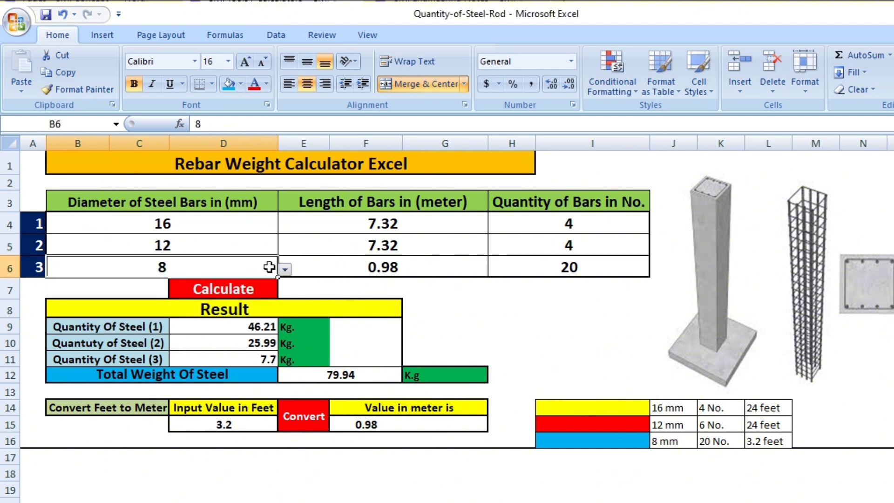
left_click(285, 270)
key("Escape")
left_click(233, 225)
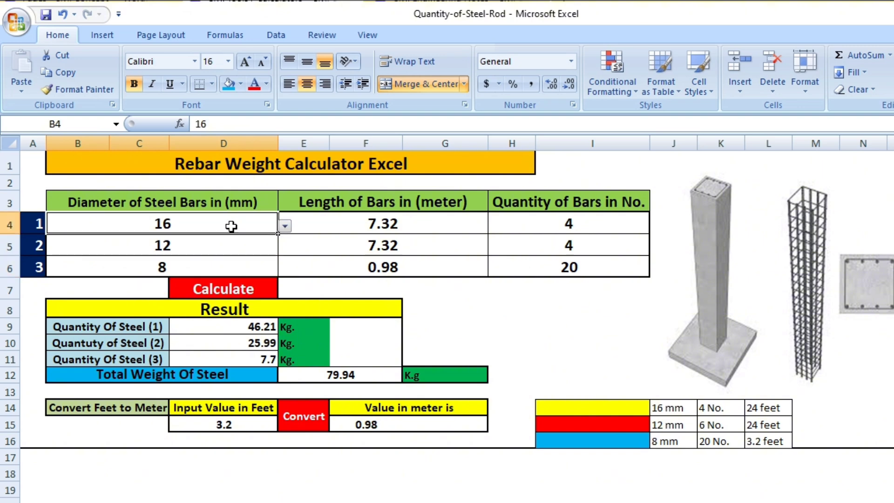
left_click(227, 247)
left_click(217, 269)
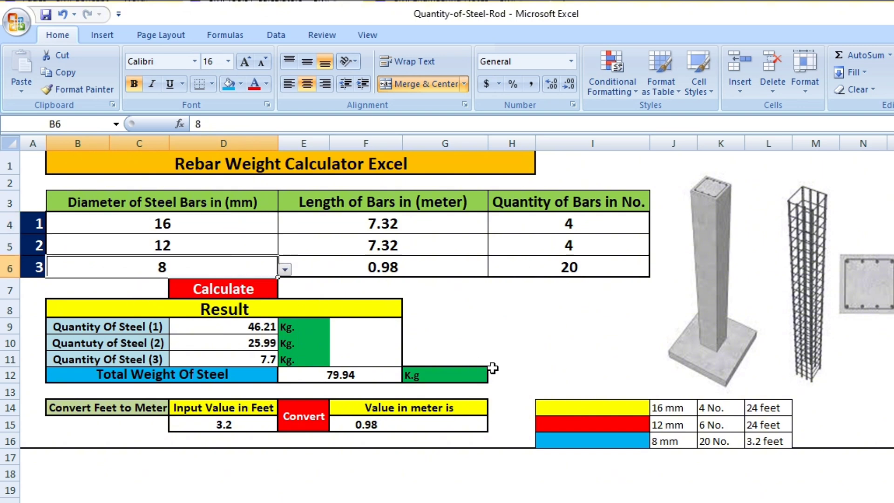
Compare the bar length column, including 7.32 m, with the 24, 24 and 3.2 feet references
left_click(381, 206)
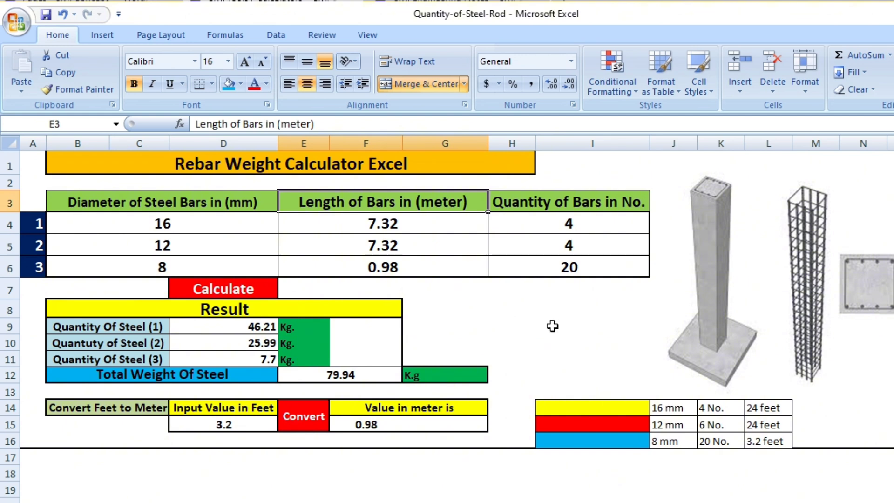
left_click(763, 408)
left_click(777, 425)
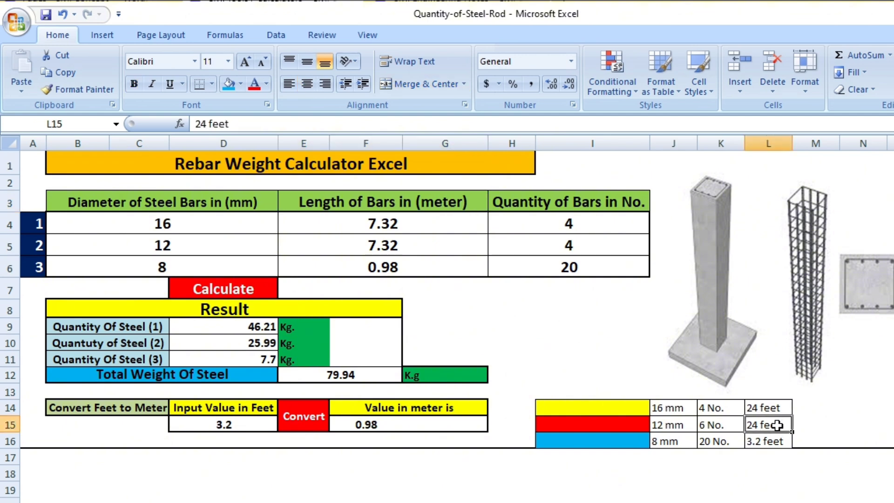
left_click(777, 441)
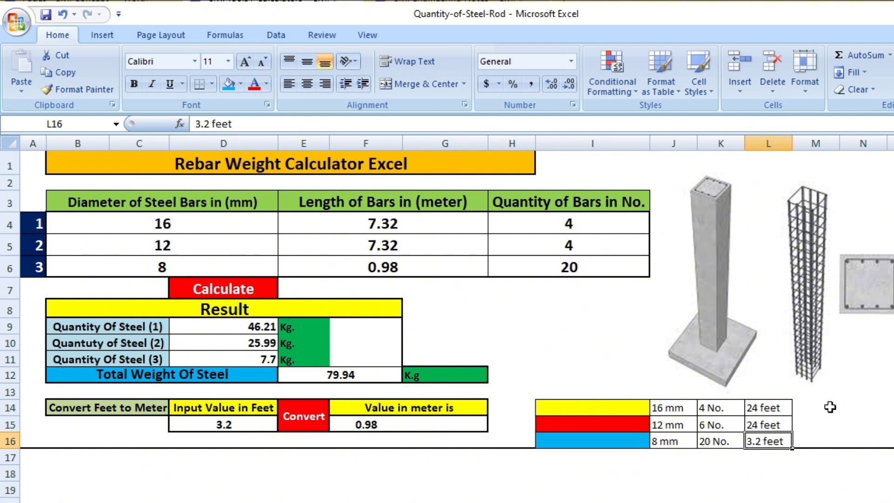
left_click(415, 234)
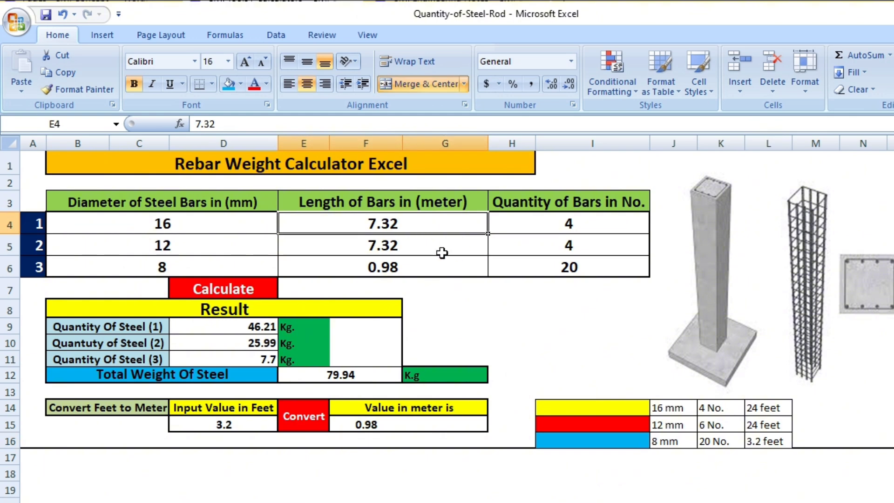
left_click(768, 409)
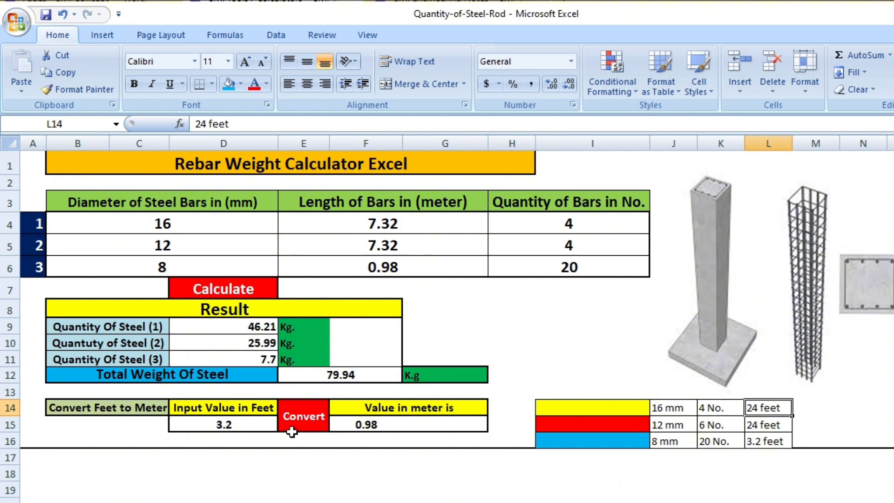
Enter 24 feet in the feet-to-meter converter and compare the result with 7.32 m
left_click(112, 409)
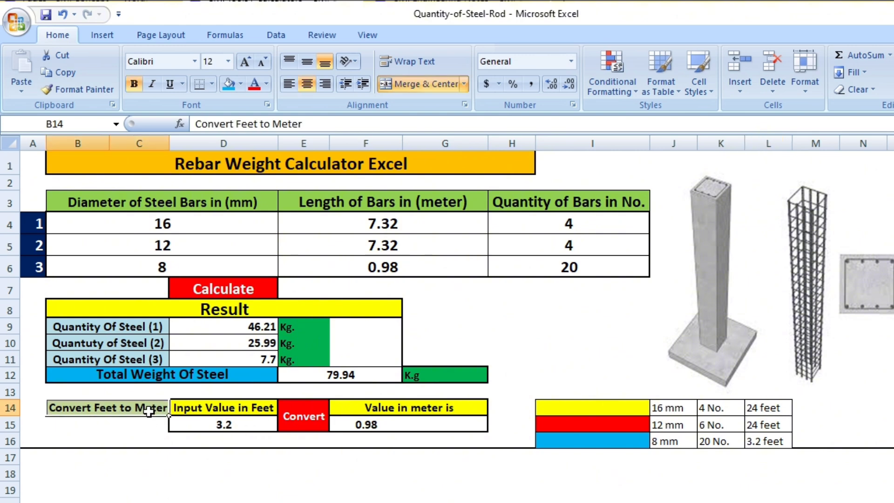
left_click(208, 422)
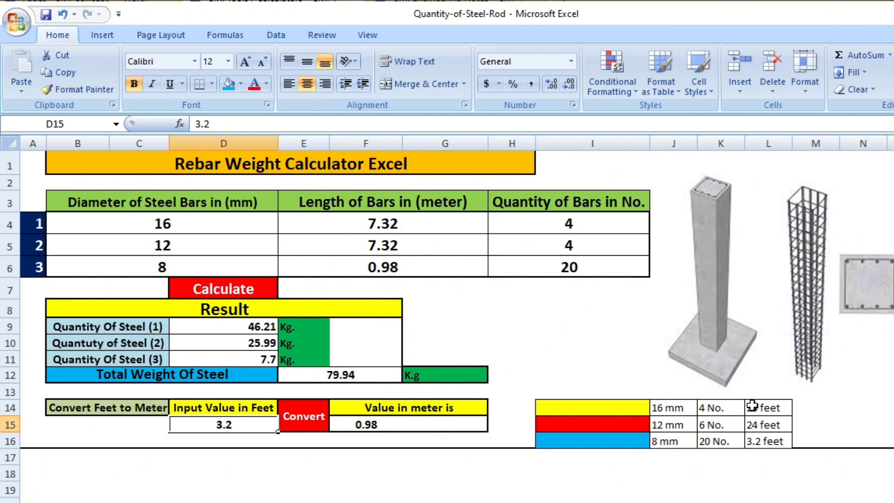
type("24")
key("Return")
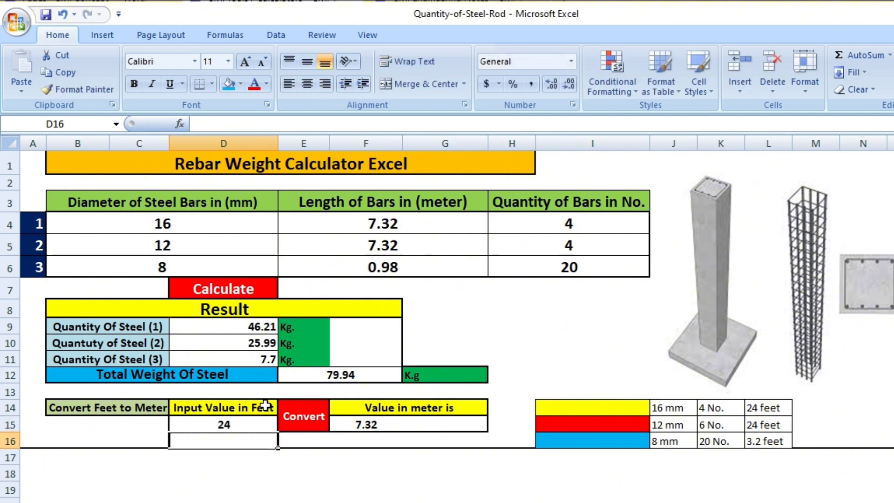
left_click(357, 425)
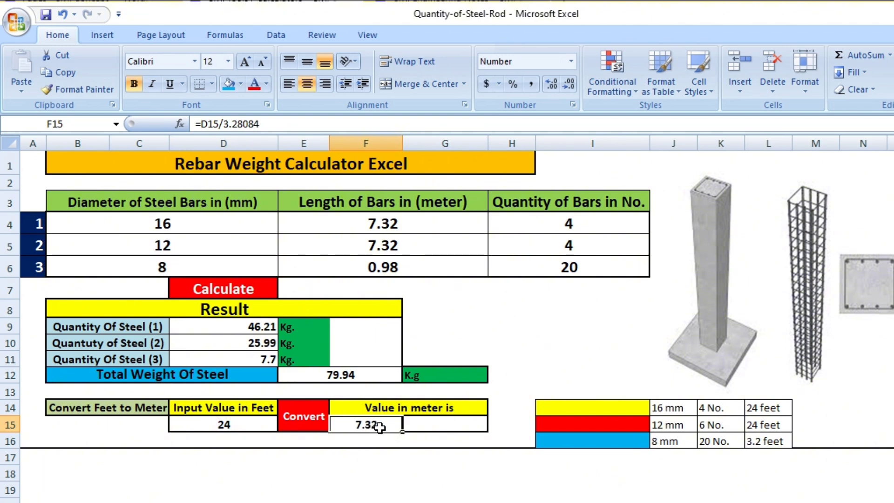
left_click(392, 220)
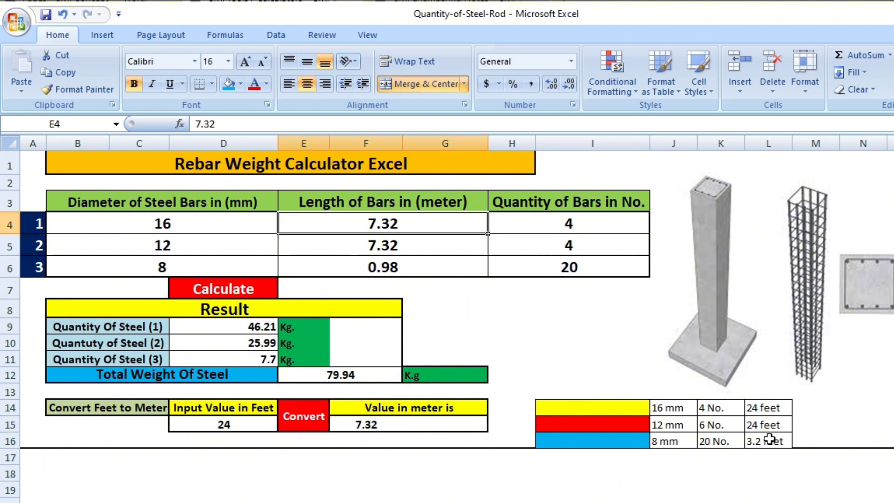
Recheck the conversion formula against the second bar's 7.32 m and the 3.2 feet reference
left_click(761, 426)
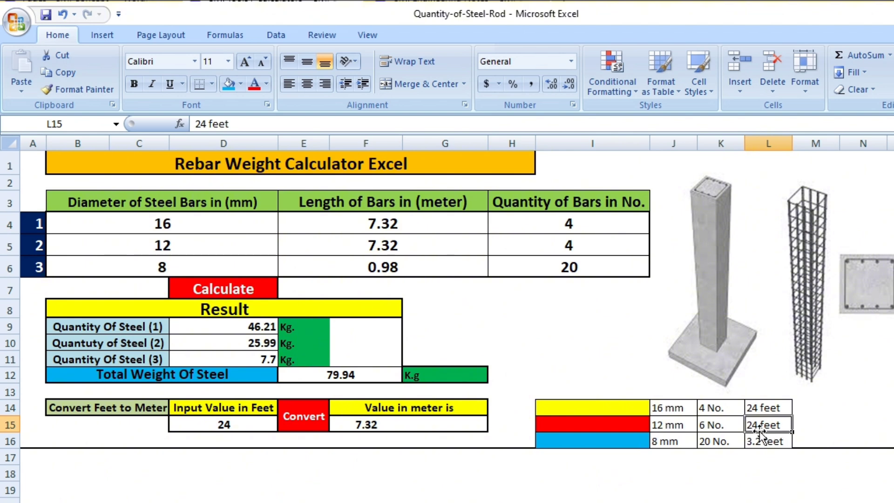
left_click(216, 422)
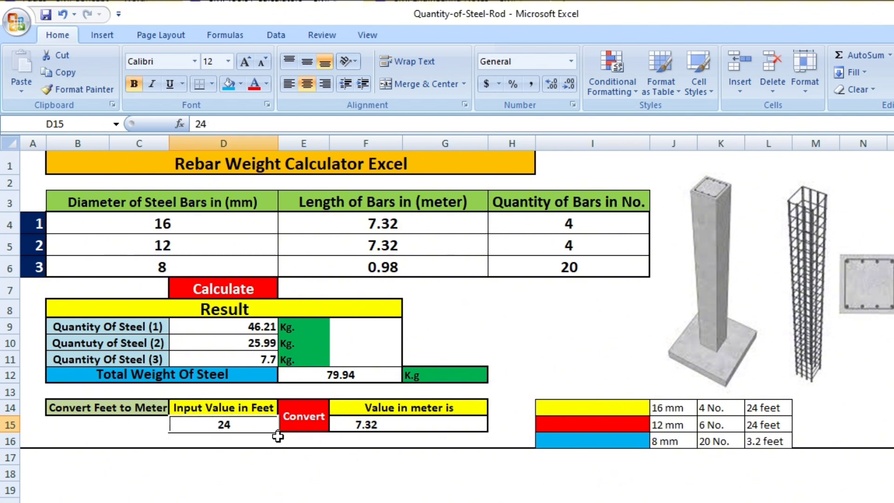
left_click(381, 427)
left_click(403, 247)
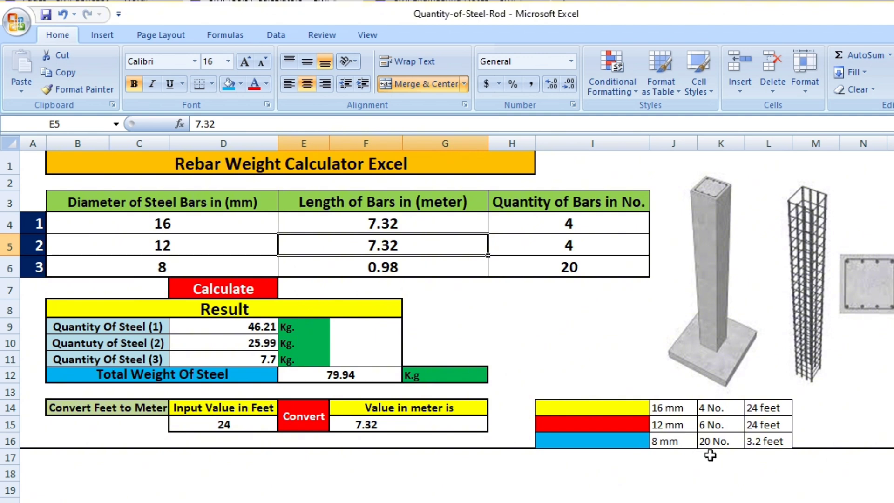
left_click(670, 446)
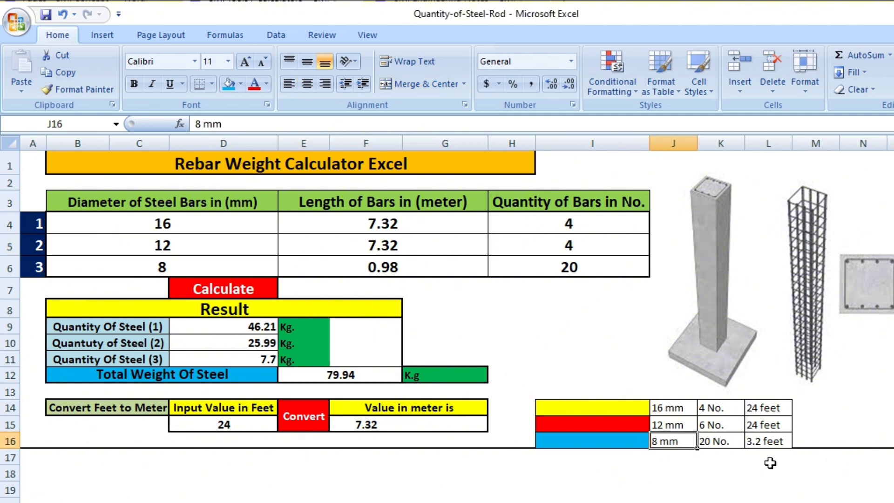
left_click(771, 443)
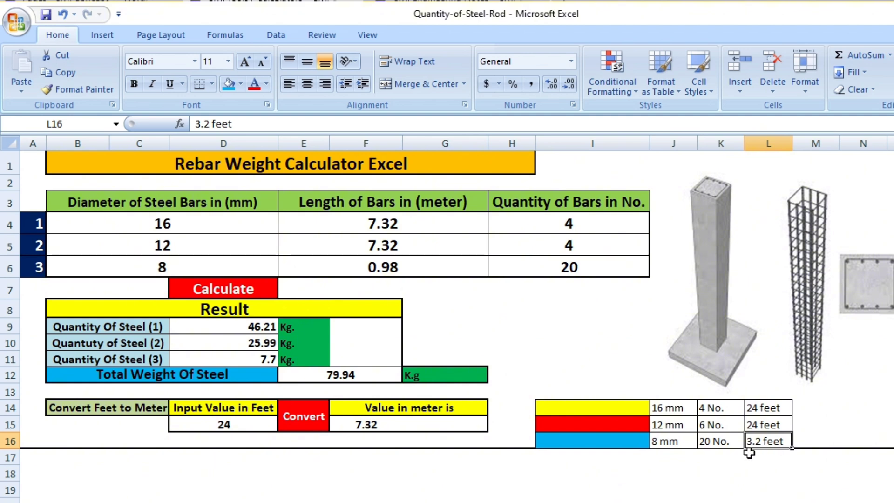
Set the converter back to 3.2 feet, confirming 0.98 m matches the third bar length
left_click(256, 426)
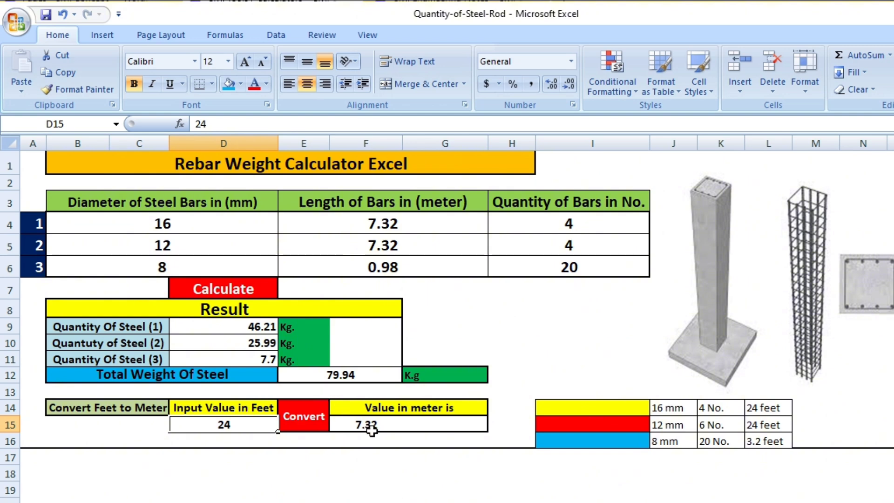
type("3.")
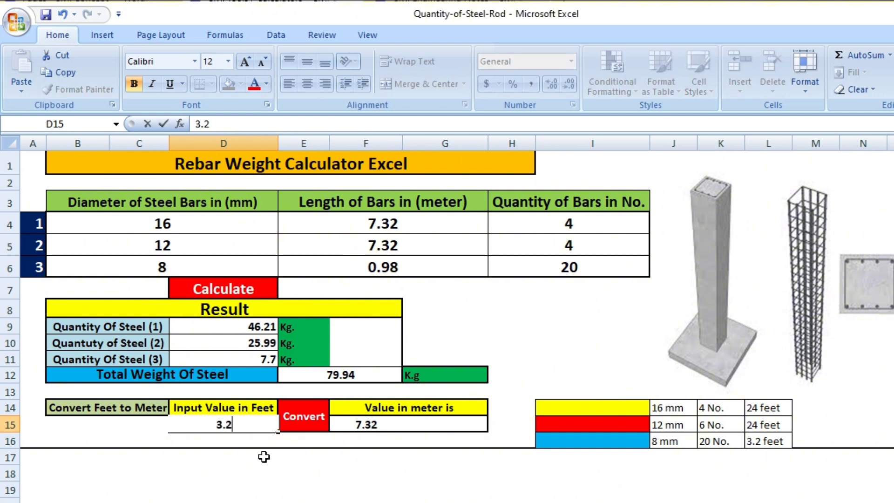
key("Return")
left_click(347, 423)
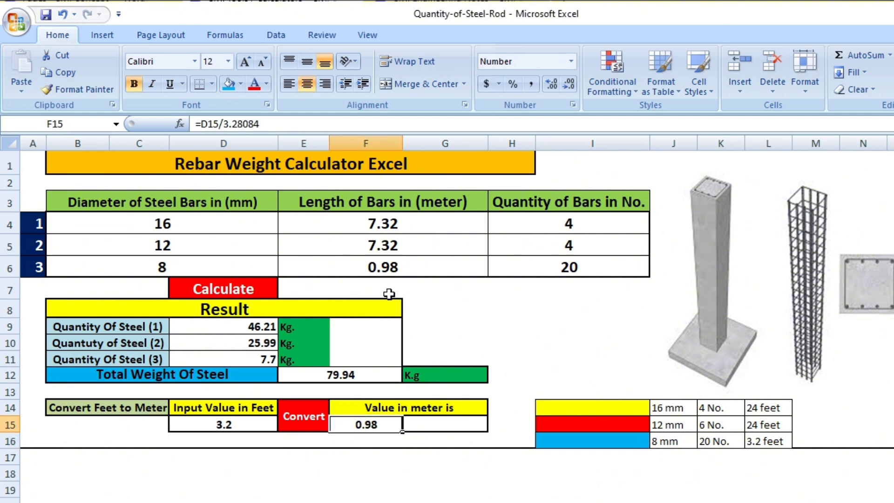
left_click(388, 262)
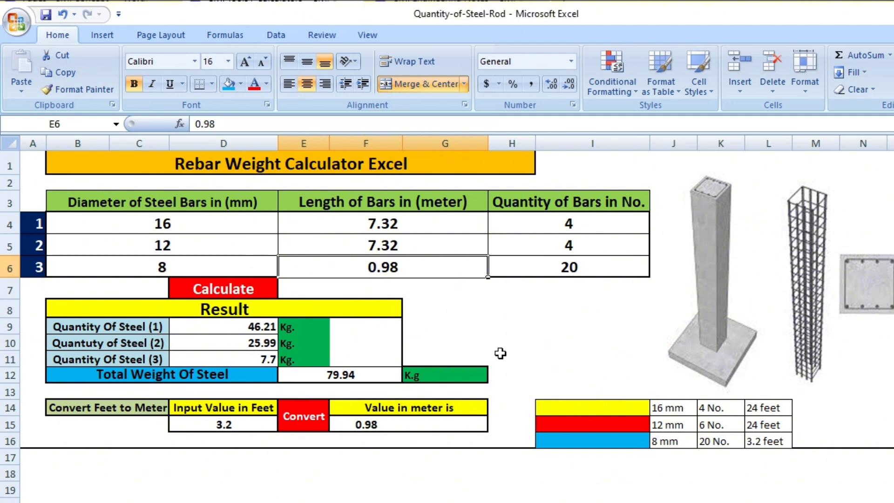
Compare the first bar quantity 4 with the 4 No. and 6 No. reference quantities
left_click(734, 409)
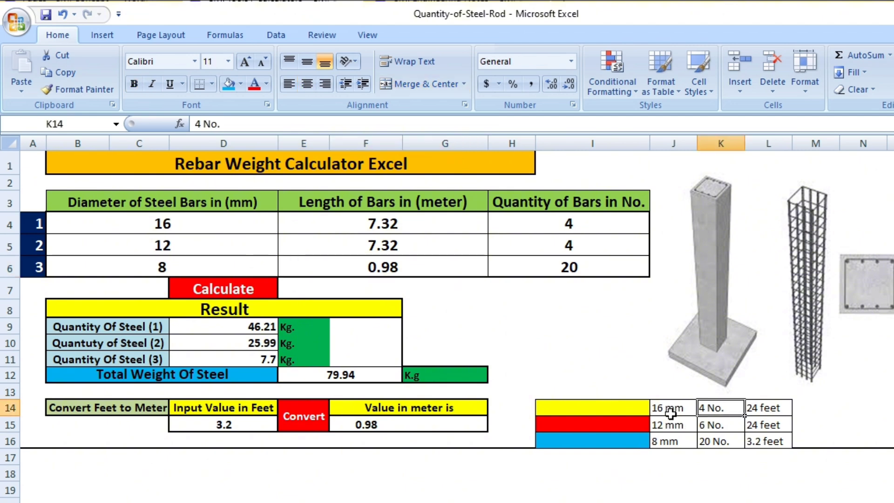
left_click(594, 226)
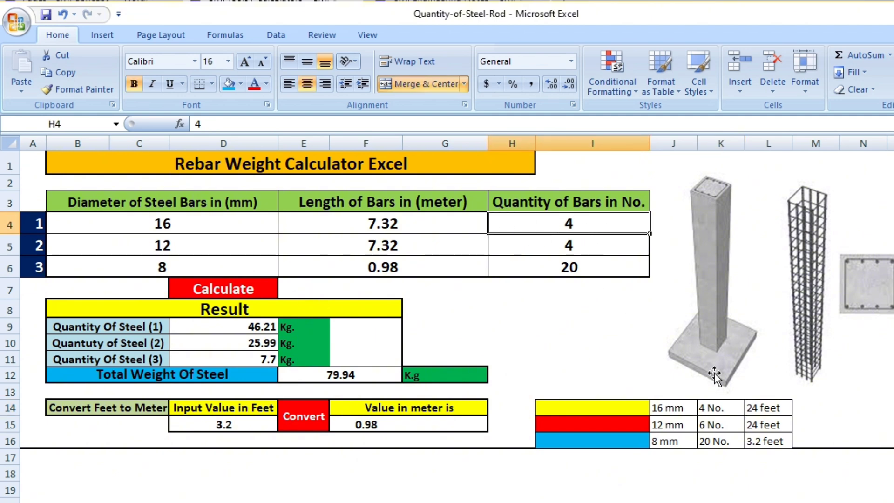
left_click(712, 426)
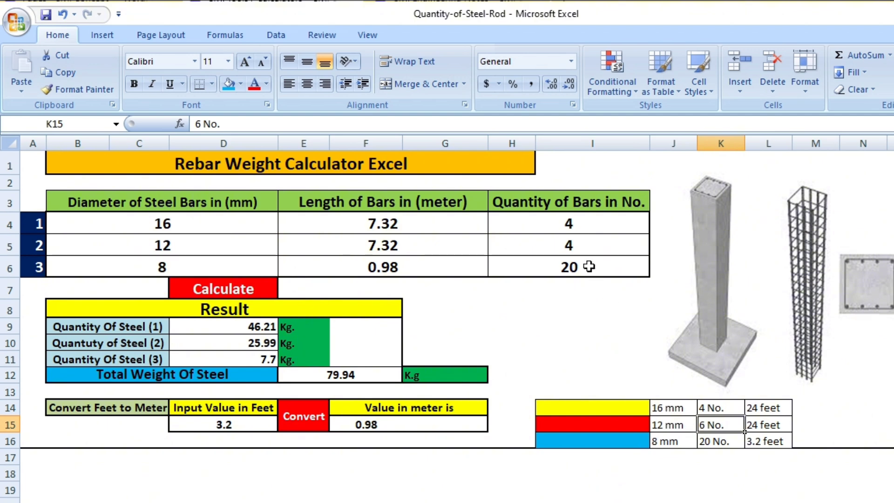
Set the second bar quantity to 6 and check the third bar quantity of 20
left_click(580, 250)
type("6")
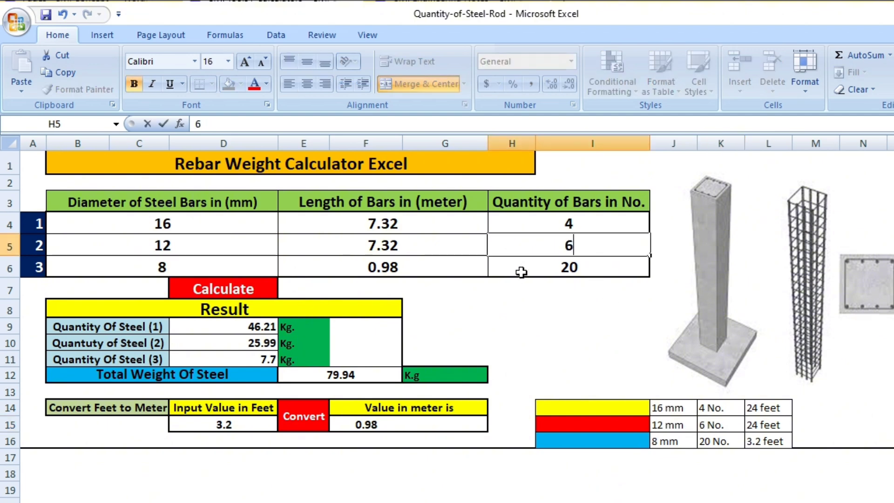
left_click(671, 442)
left_click(734, 446)
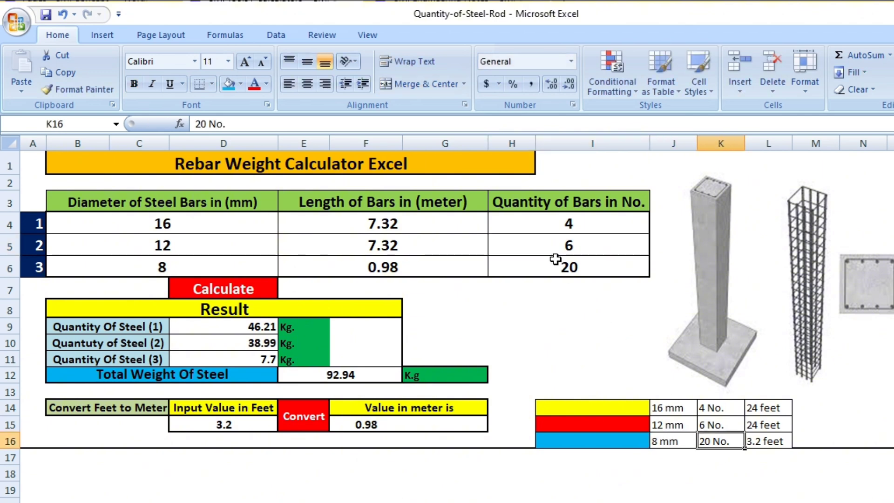
left_click(555, 259)
left_click(607, 303)
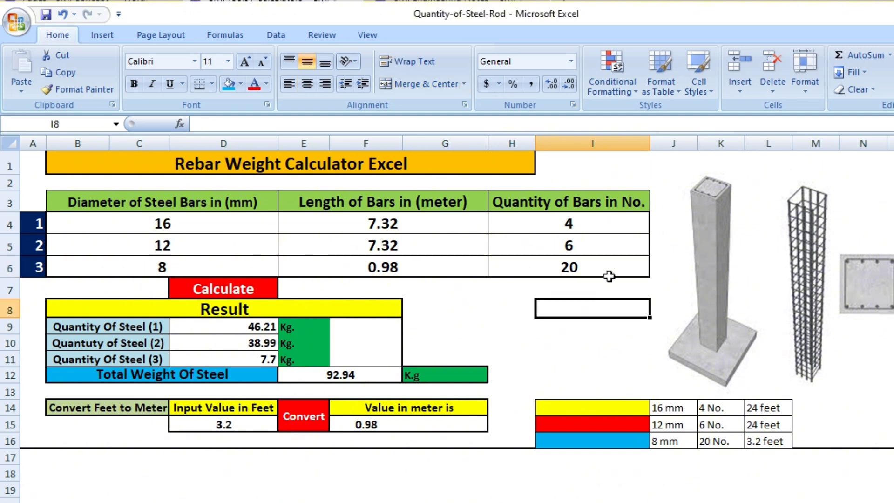
Inspect the first and second steel weight formulas against bar diameters 16 and 12
left_click(247, 292)
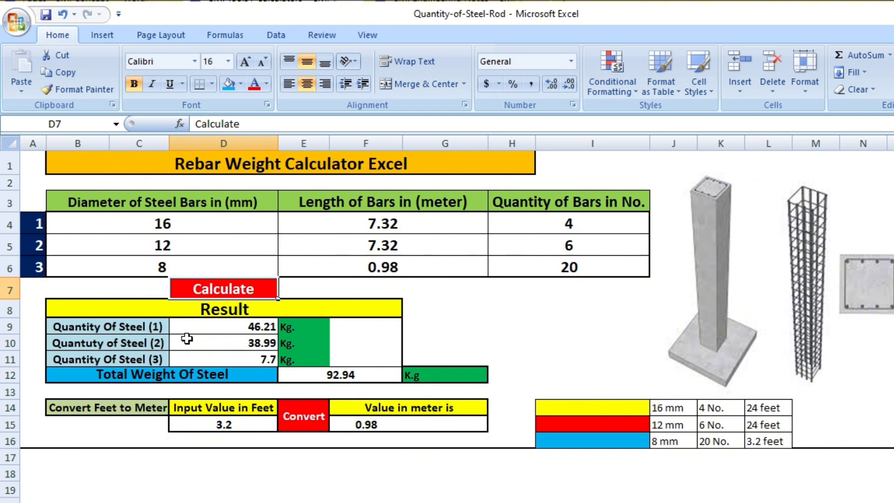
left_click(198, 327)
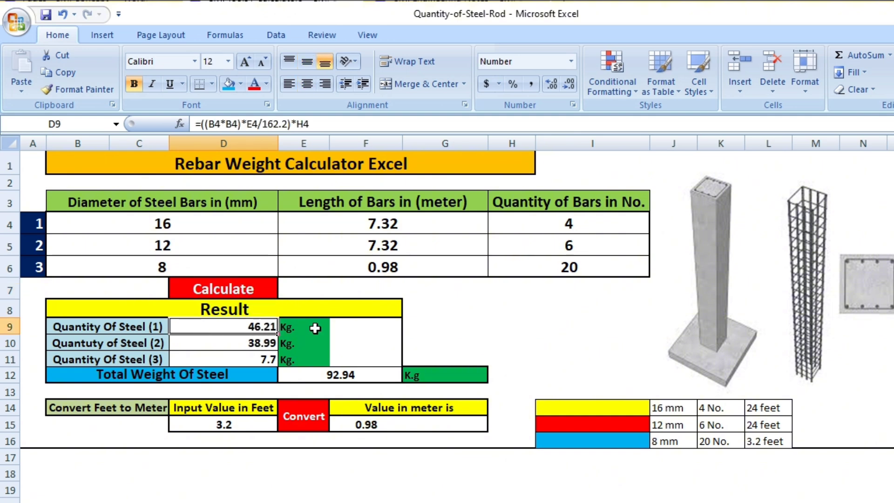
left_click(316, 328)
left_click(172, 231)
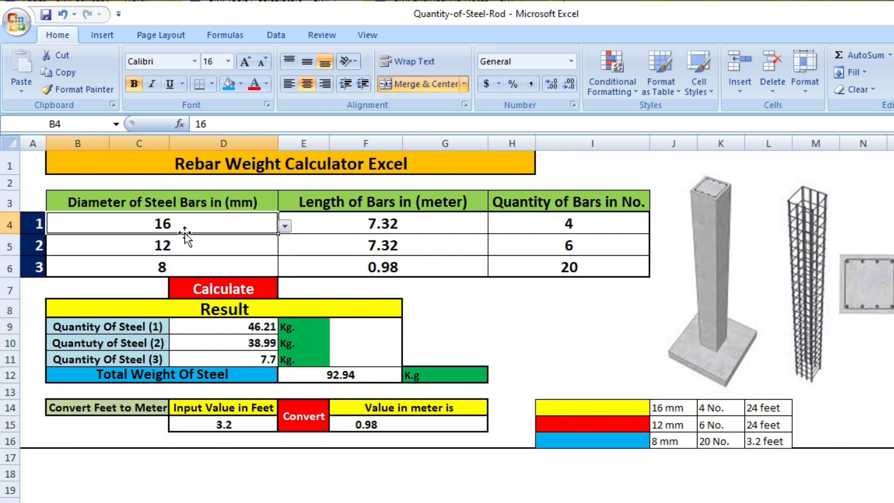
left_click(157, 343)
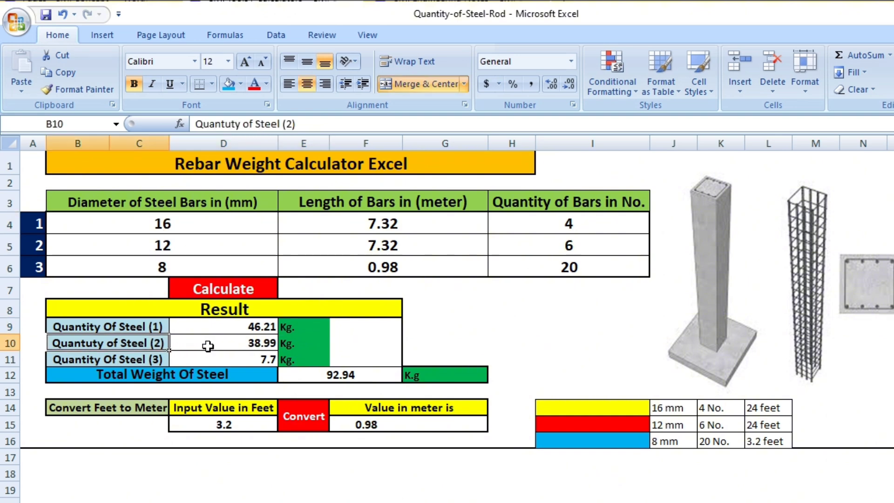
left_click(211, 352)
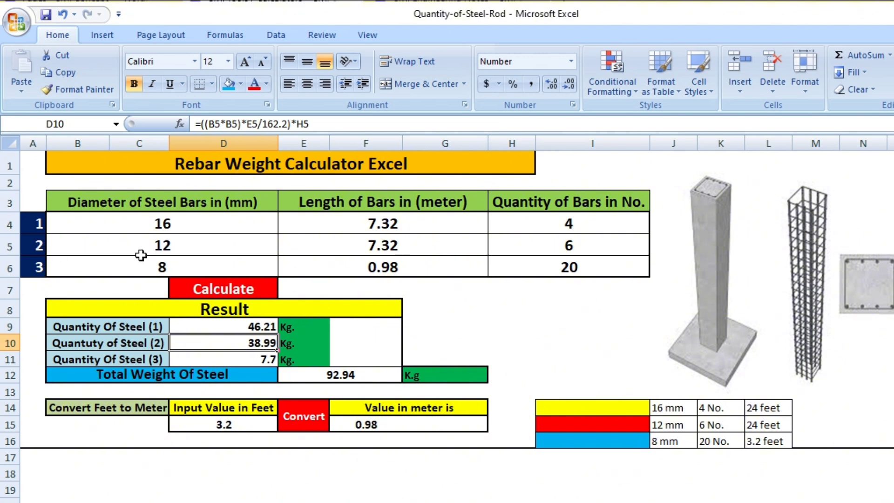
left_click(164, 246)
left_click(259, 343)
Inspect the third weight formula, the 46.21, 38.99, 7.7 kg results and 92.94 kg total
left_click(127, 360)
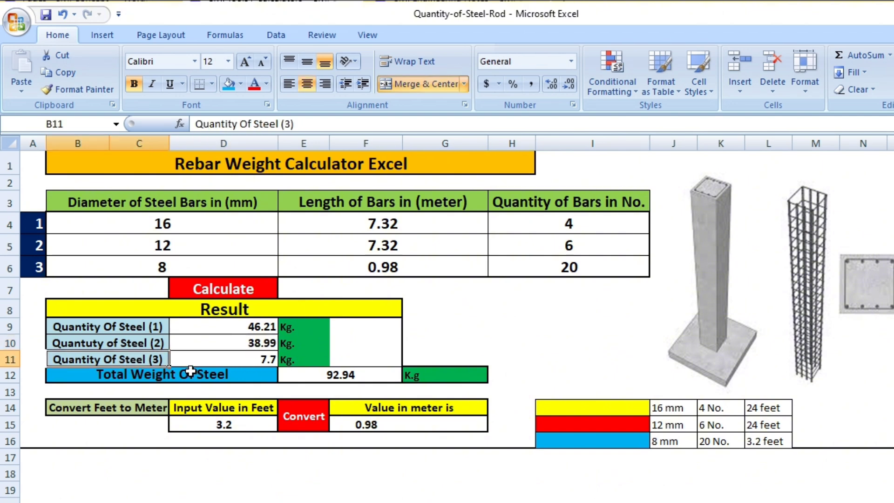
left_click(143, 274)
left_click(201, 356)
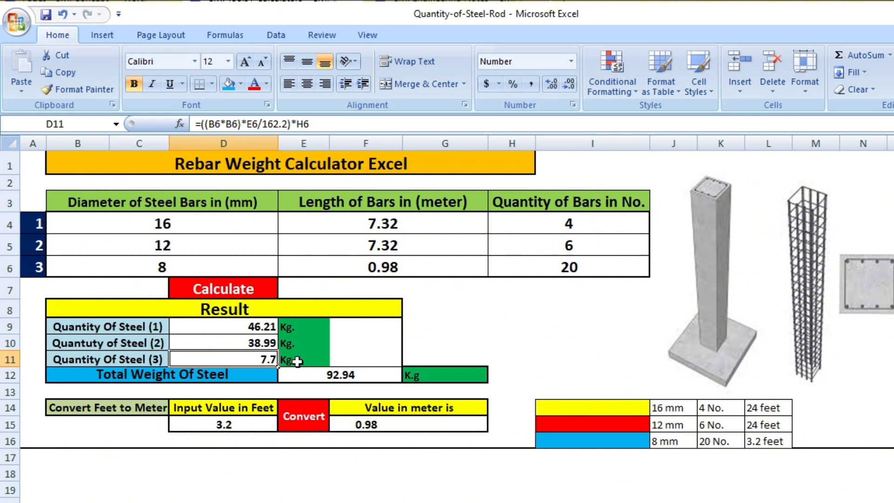
left_click(375, 360)
left_click(273, 364)
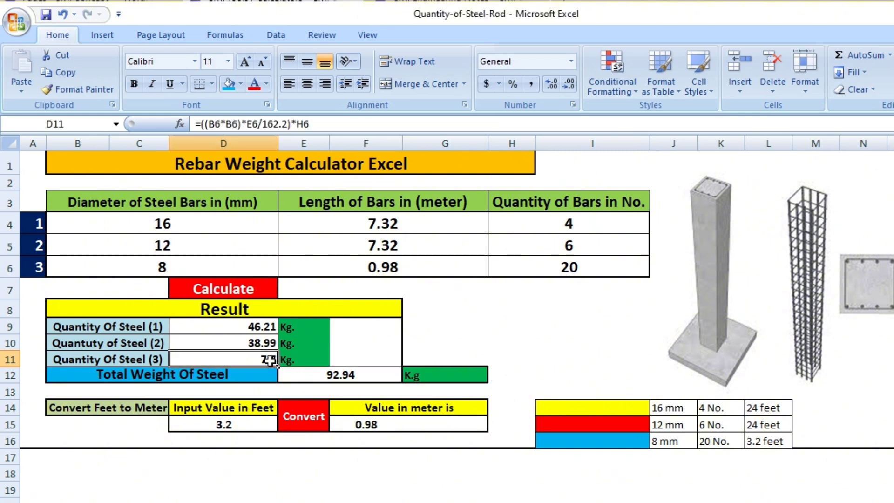
left_click_drag(259, 329, 247, 359)
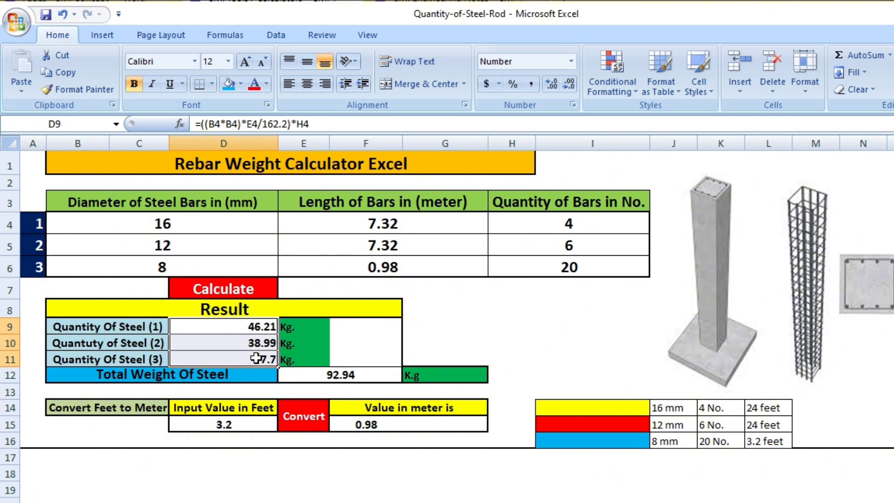
left_click(309, 356)
left_click(341, 376)
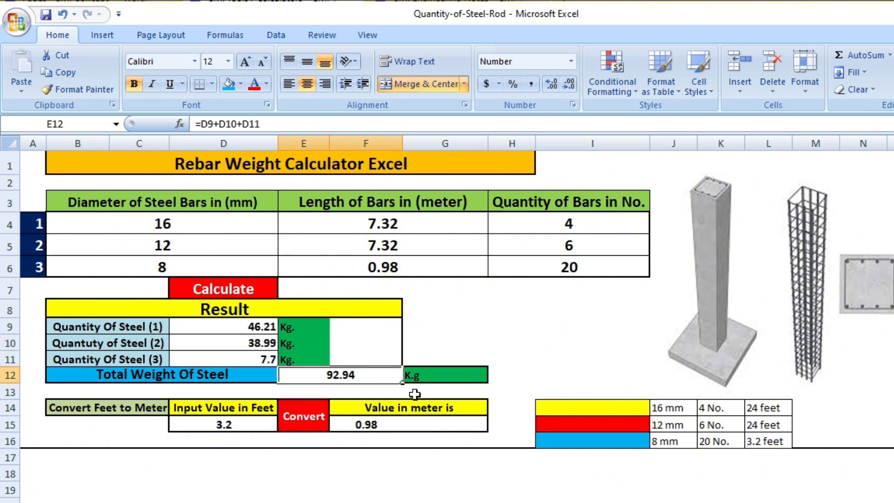
left_click(540, 391)
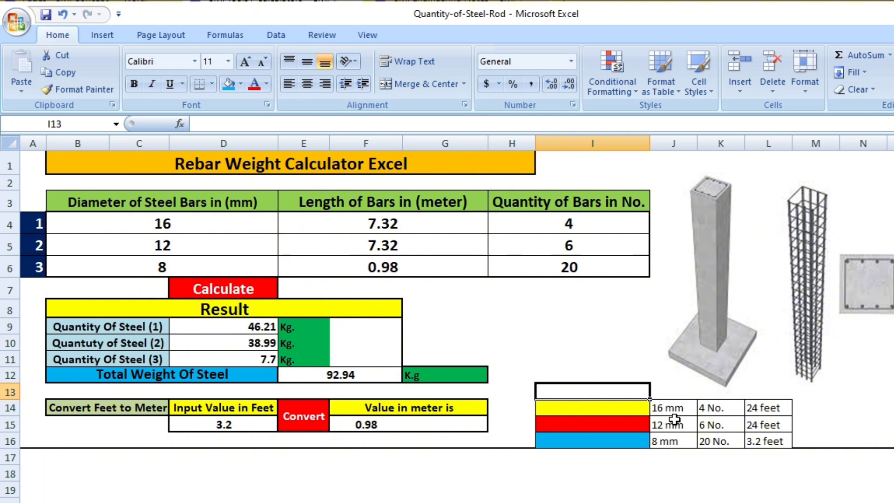
left_click_drag(655, 404, 768, 441)
left_click(591, 370)
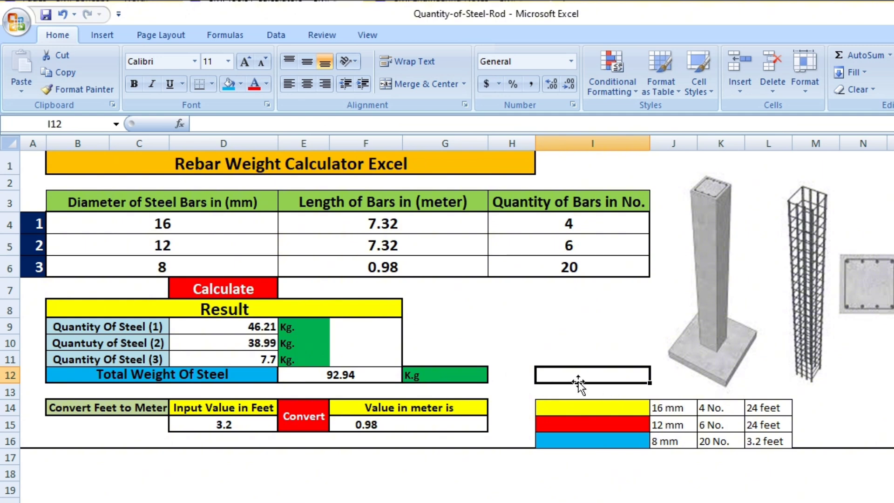
left_click(352, 376)
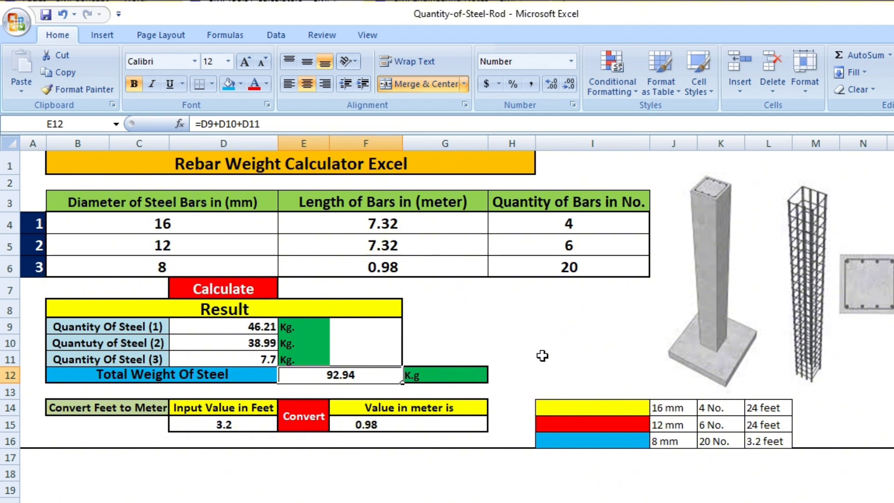
left_click(782, 300)
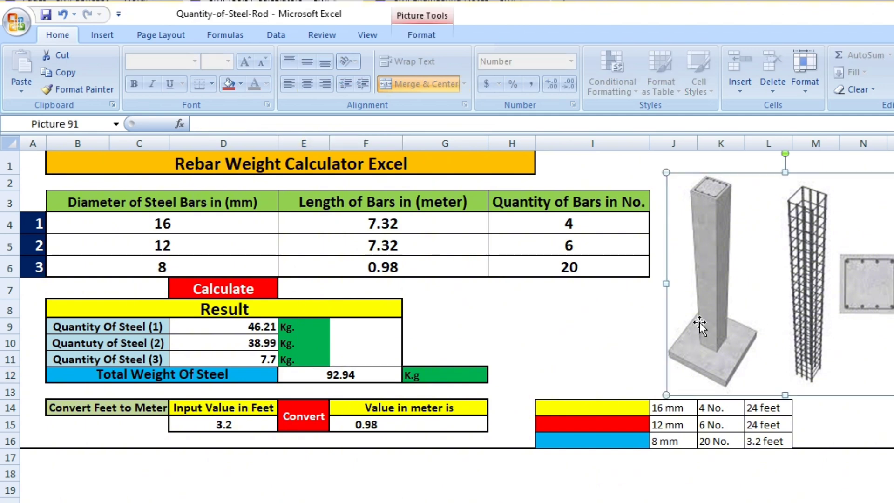
left_click(592, 337)
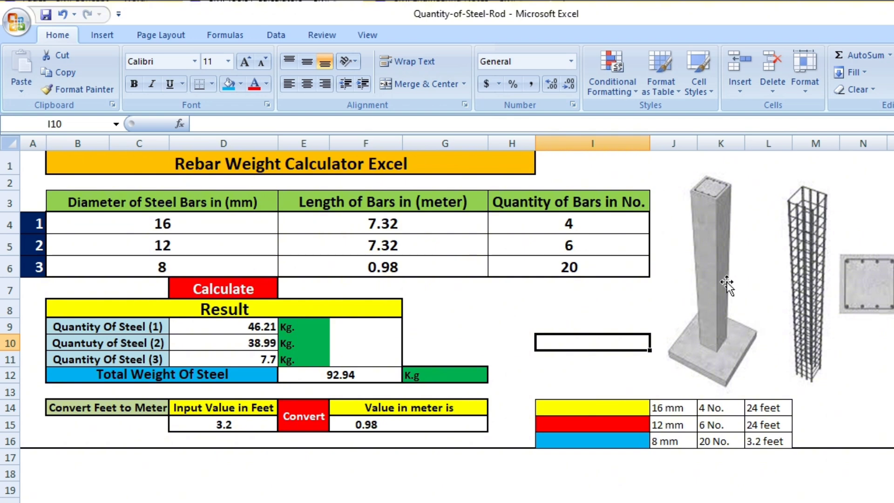
left_click(577, 357)
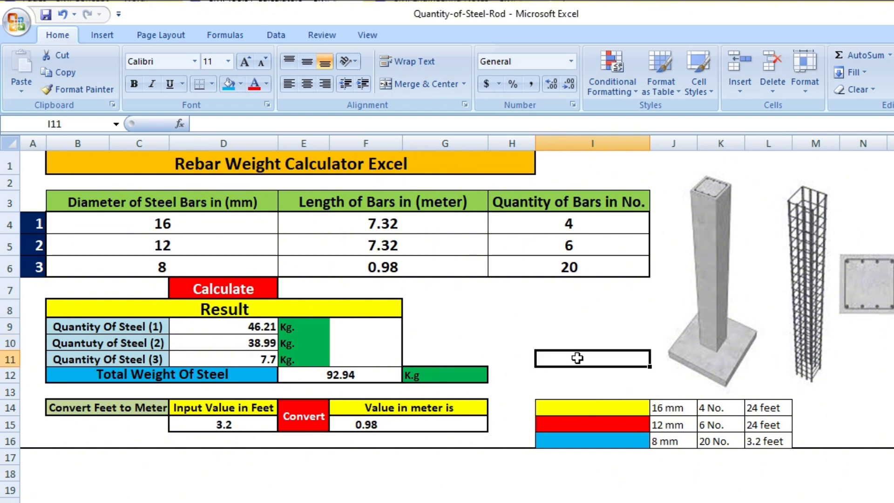
left_click(580, 329)
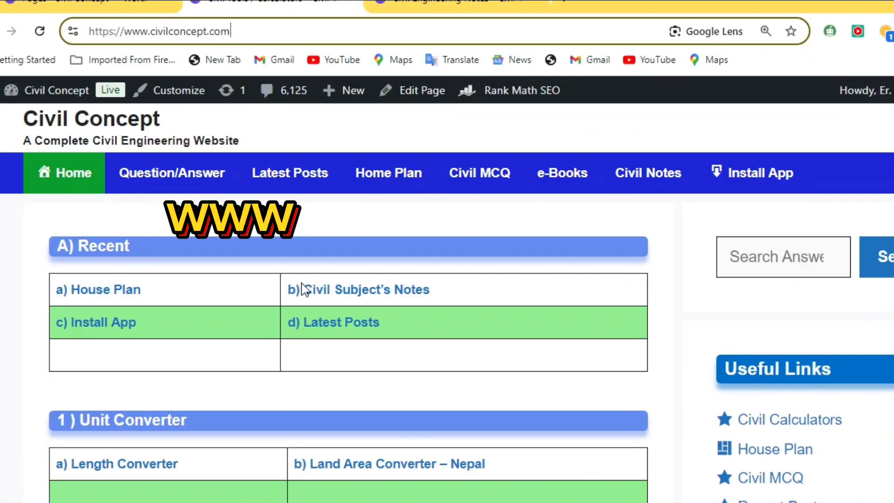
Browse the civilconcept.com homepage and go to the Civil Notes section
left_click(250, 33)
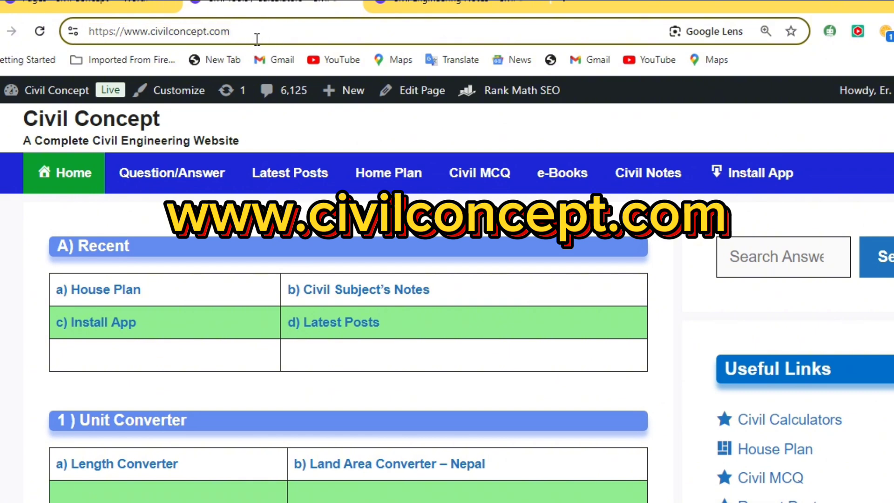
scroll(326, 315, "down", 5)
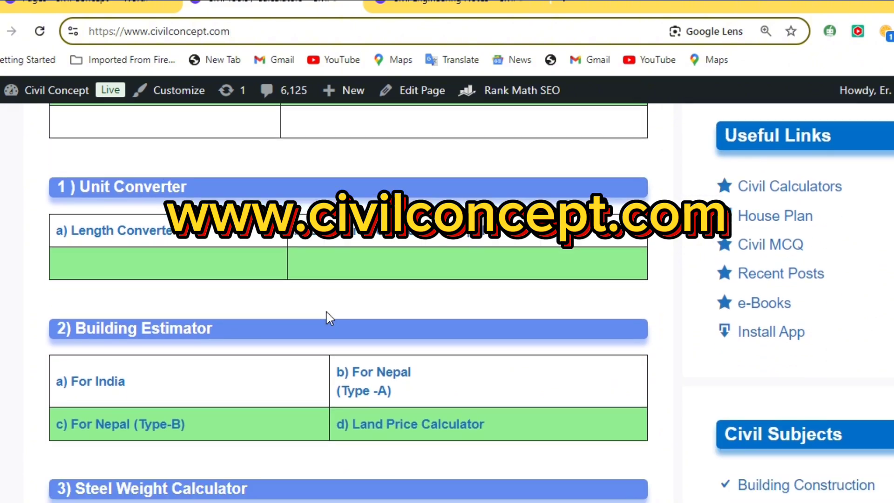
scroll(326, 315, "up", 2)
scroll(326, 309, "up", 3)
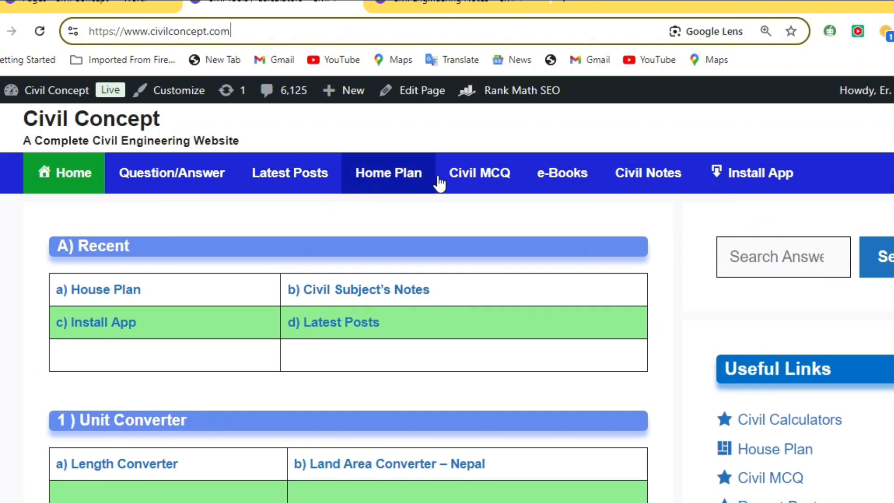
left_click(640, 182)
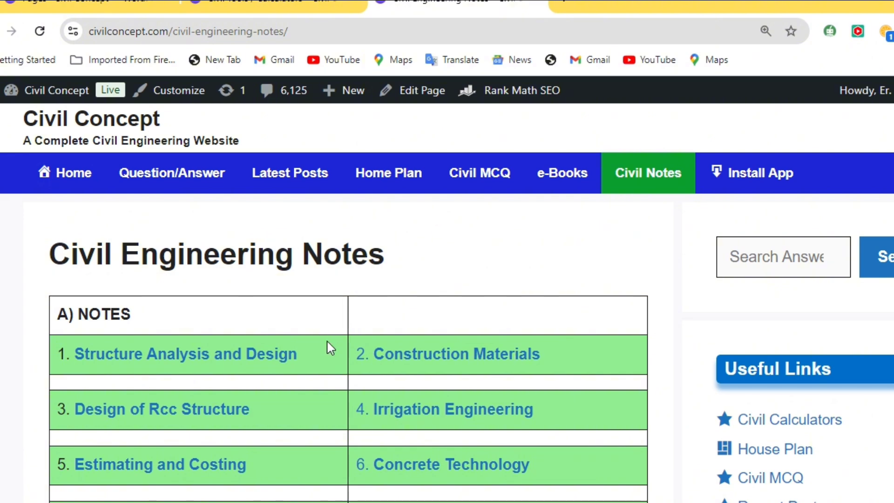
Scroll the Civil Engineering Notes page, highlighting the A) NOTES and B) EXCEL FILE headings
scroll(331, 348, "down", 5)
scroll(339, 345, "up", 3)
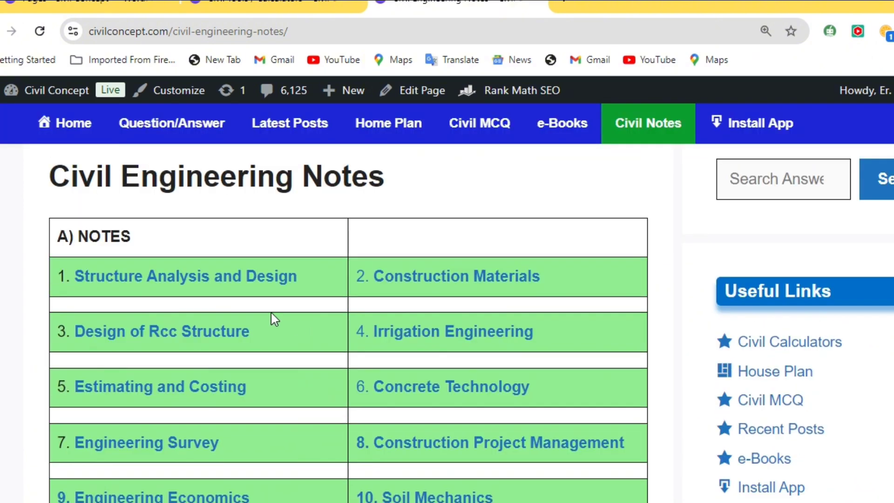
left_click_drag(145, 241, 54, 239)
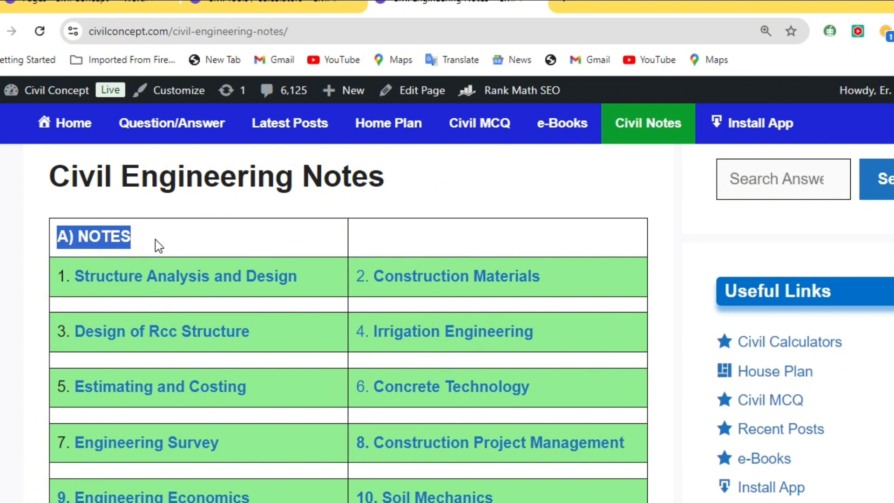
left_click(159, 244)
scroll(254, 266, "down", 5)
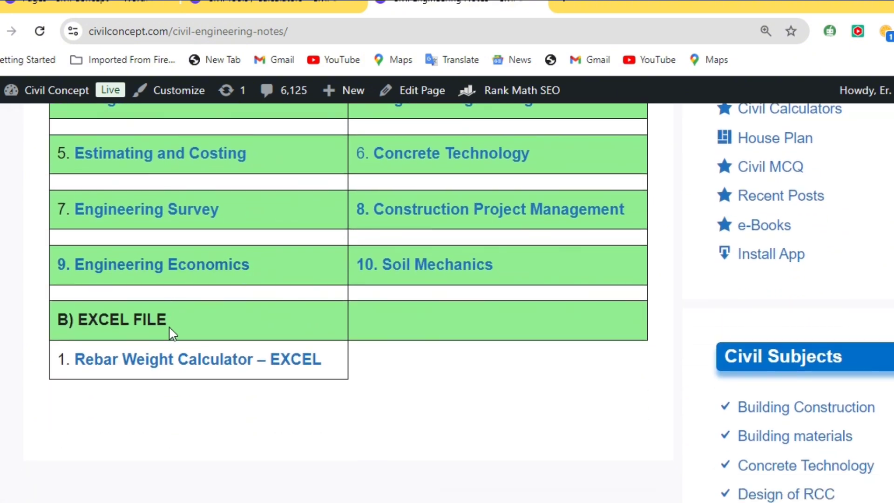
left_click_drag(184, 325, 49, 331)
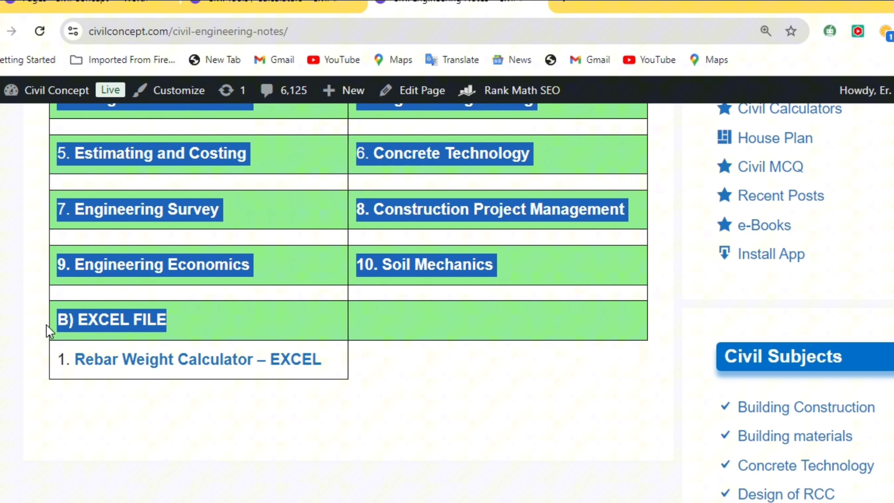
left_click(207, 326)
scroll(224, 326, "down", 2)
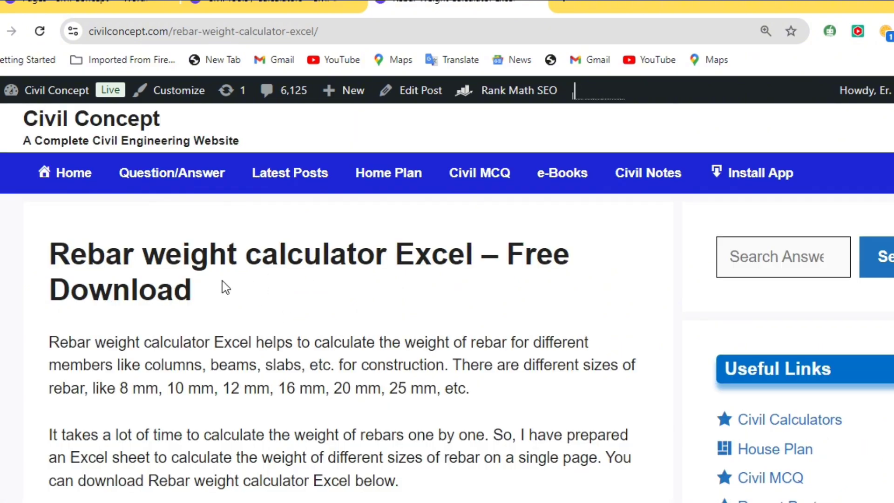
Scroll through the rebar article and highlight the steel bar weight formula
scroll(323, 276, "down", 5)
scroll(321, 271, "up", 2)
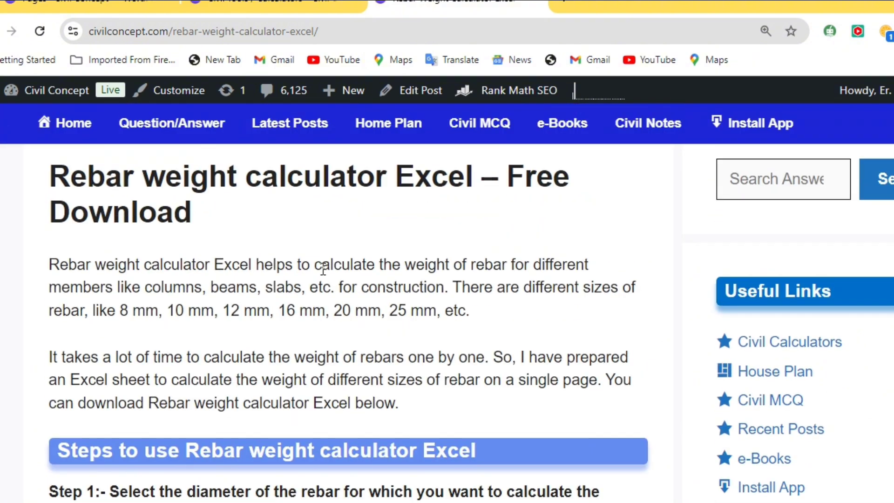
scroll(279, 245, "down", 4)
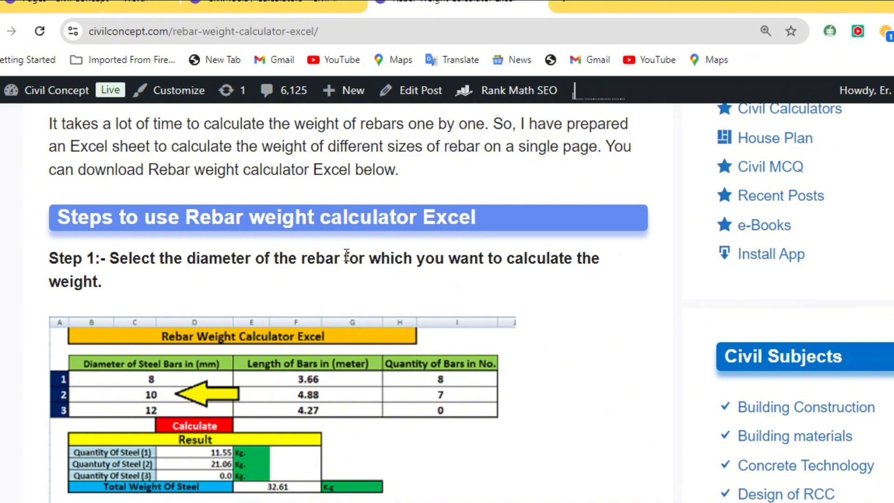
scroll(346, 256, "down", 12)
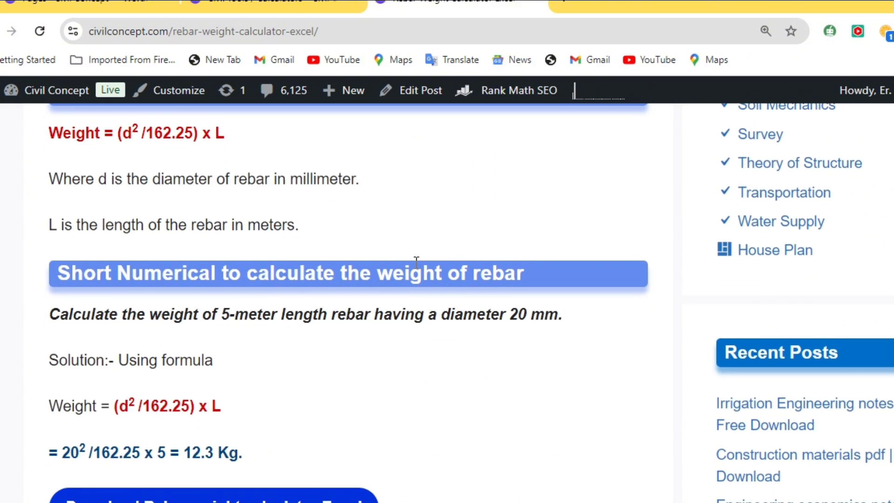
scroll(417, 265, "up", 2)
left_click_drag(240, 214, 61, 217)
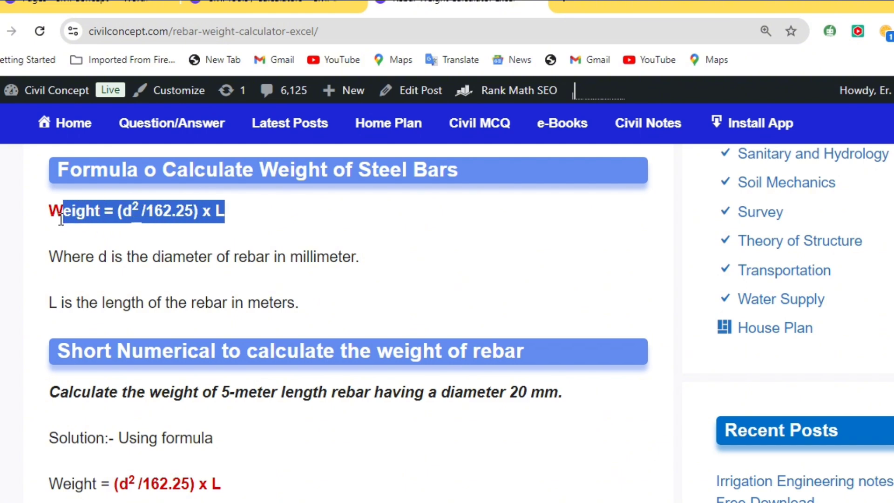
scroll(299, 354, "down", 4)
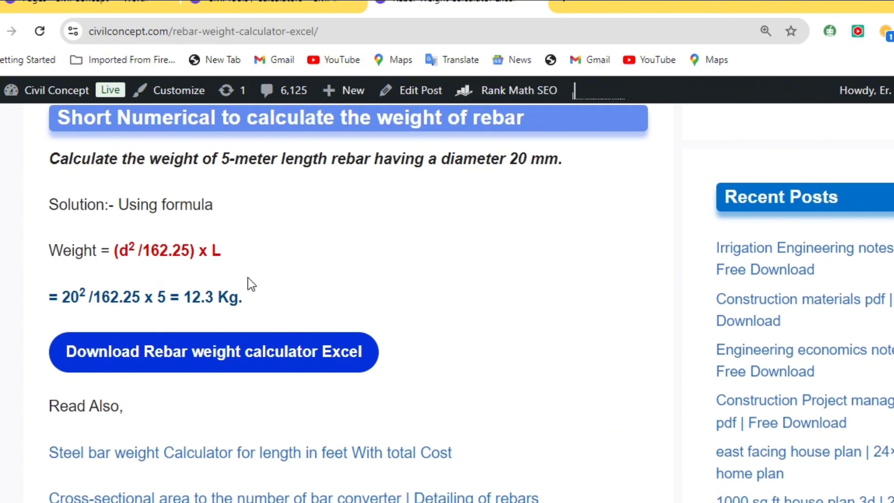
Highlight the Weight = (d²/162.25) x L line and the 12.3 Kg worked example
left_click_drag(214, 258, 51, 262)
left_click(250, 292)
left_click_drag(258, 300, 66, 295)
left_click(334, 294)
scroll(318, 294, "up", 2)
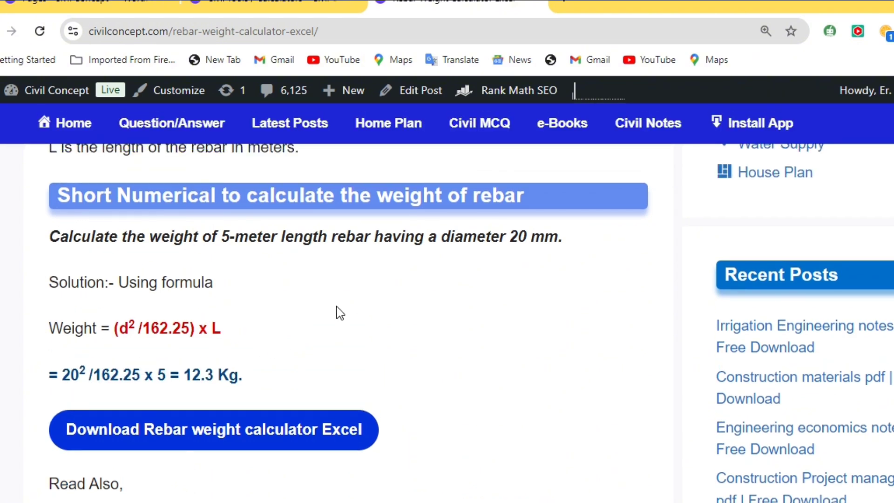
scroll(361, 321, "down", 2)
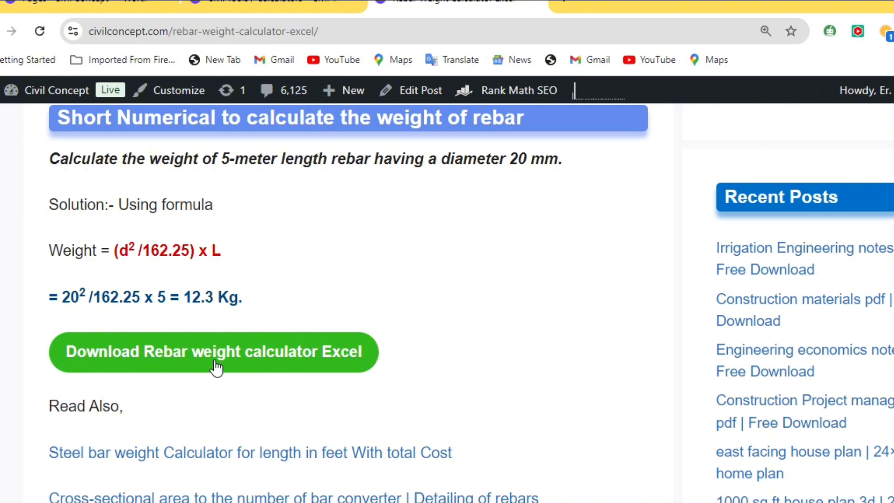
left_click(289, 369)
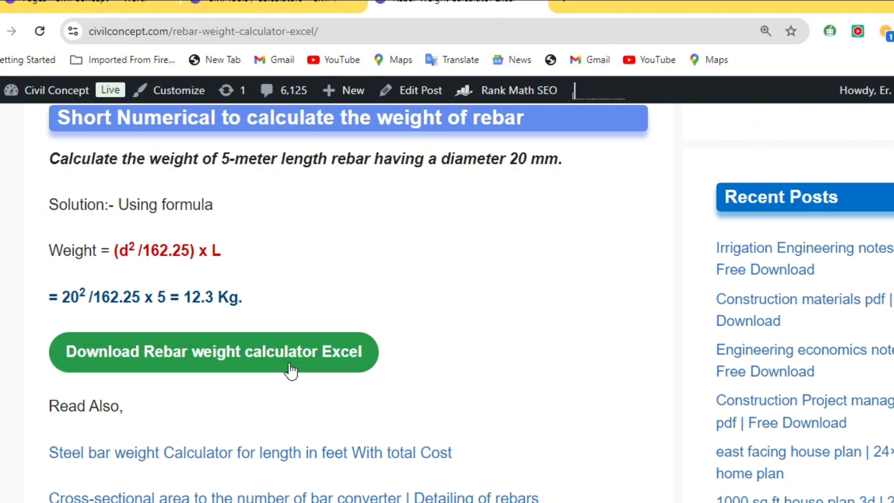